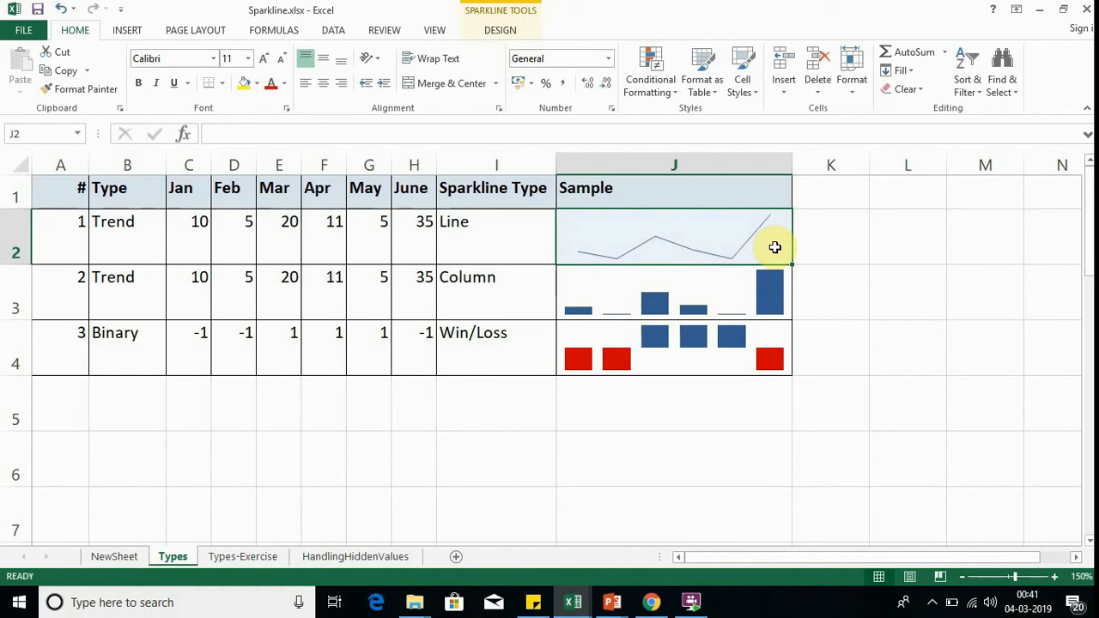
# Step: Review the sample line, column and win/loss sparklines in J2:J4 of the Types sheet
pyautogui.press('Down')
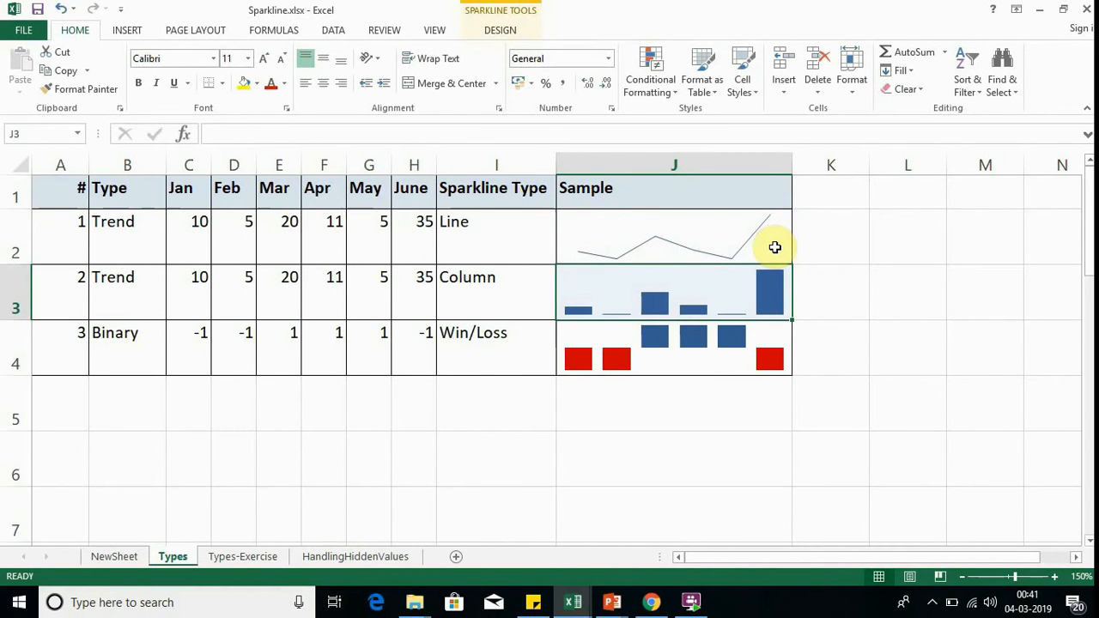
pyautogui.press('Down')
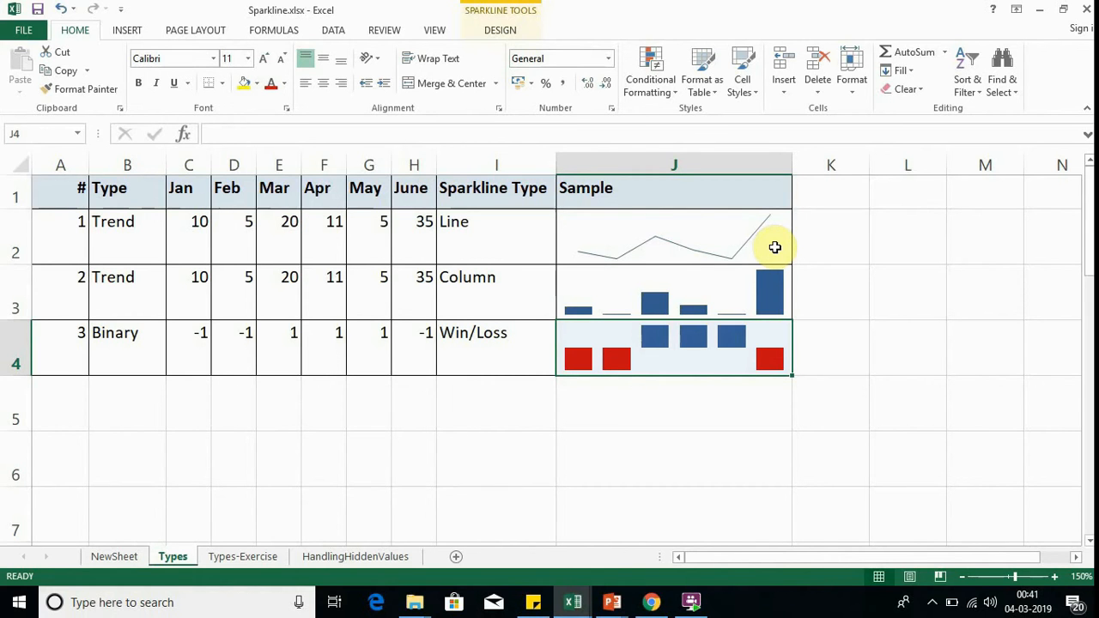
pyautogui.click(412, 500)
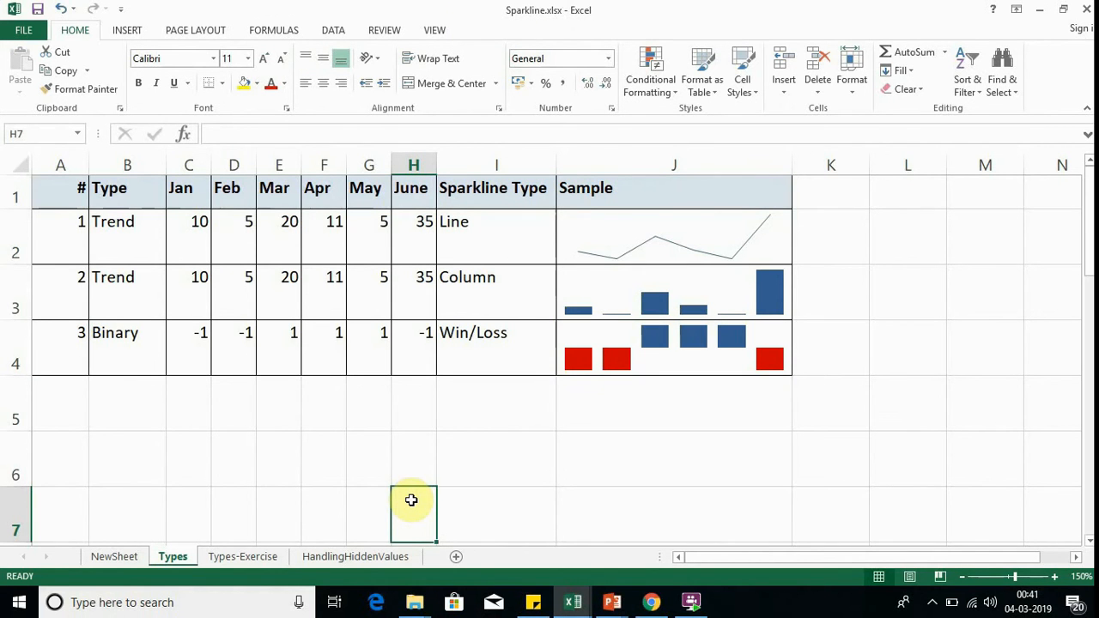
# Step: Insert a line sparkline in cell J2 of the Types-Exercise sheet using the data range C2:H2
pyautogui.click(129, 31)
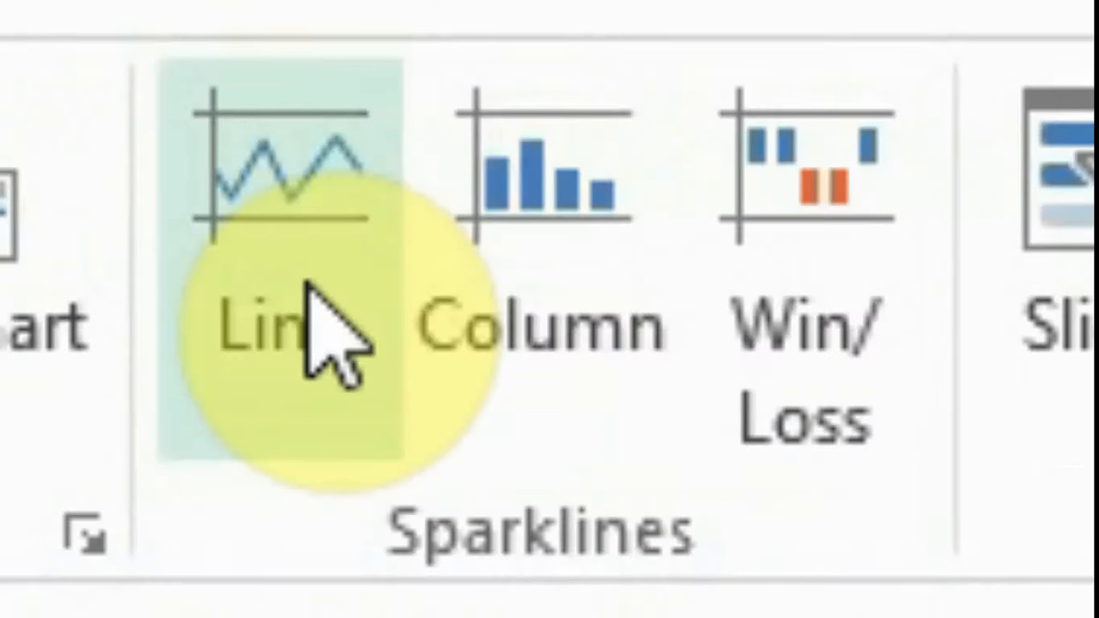
pyautogui.click(308, 285)
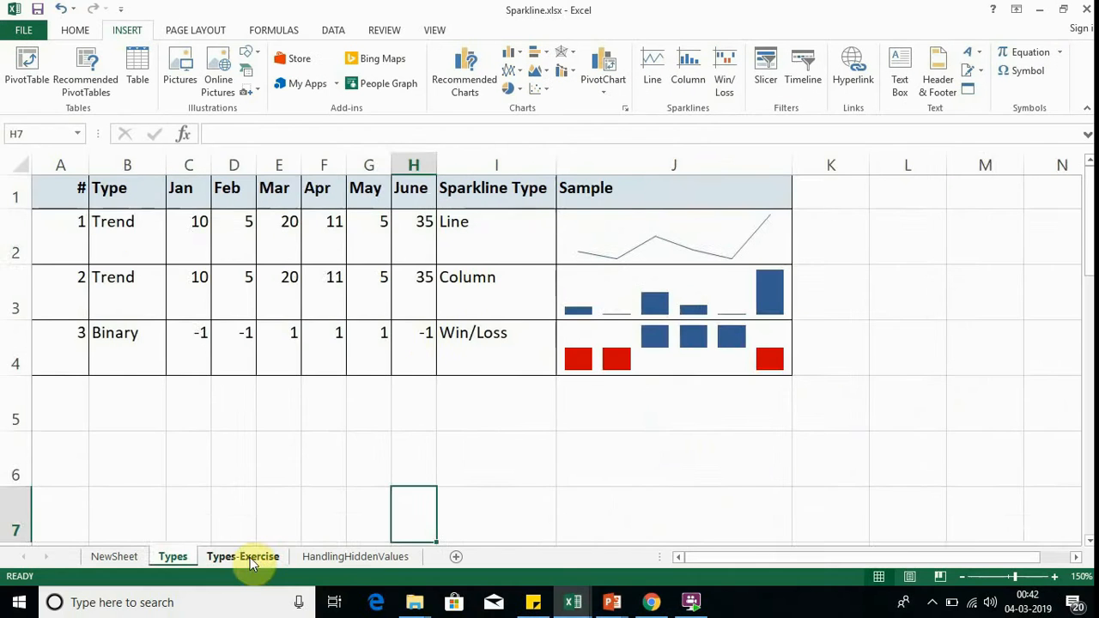
pyautogui.click(250, 557)
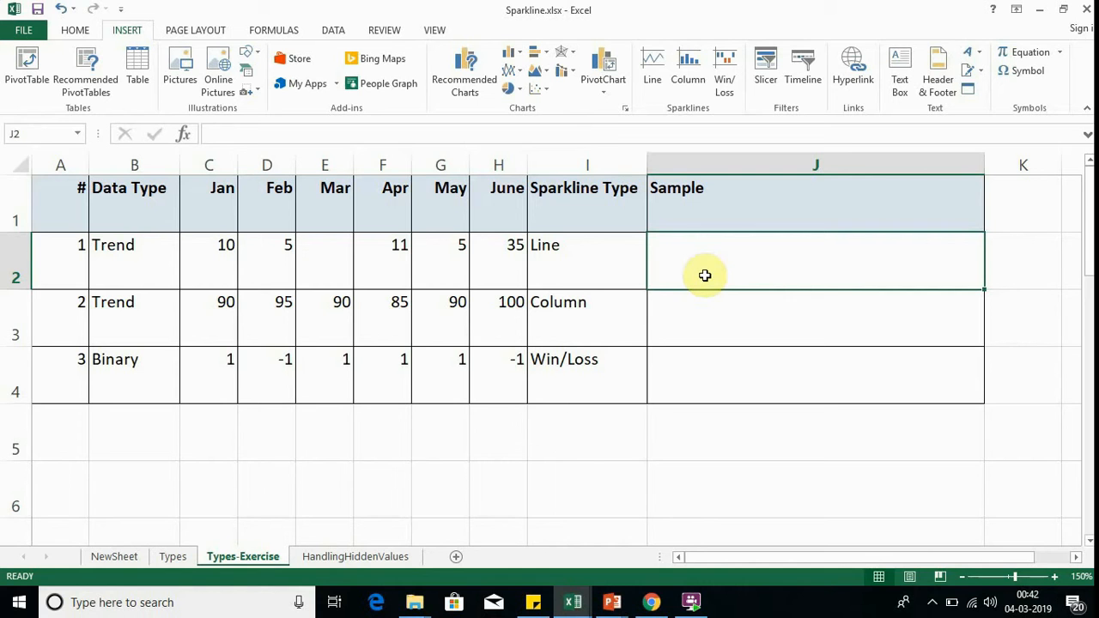
pyautogui.click(655, 65)
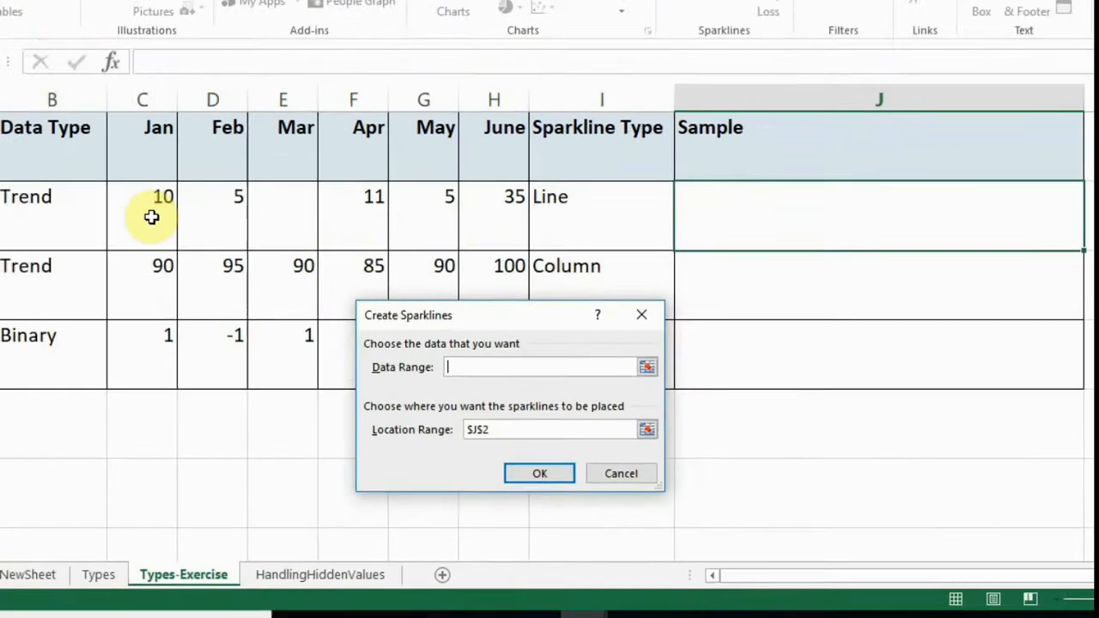
pyautogui.moveTo(216, 258); pyautogui.dragTo(499, 266)
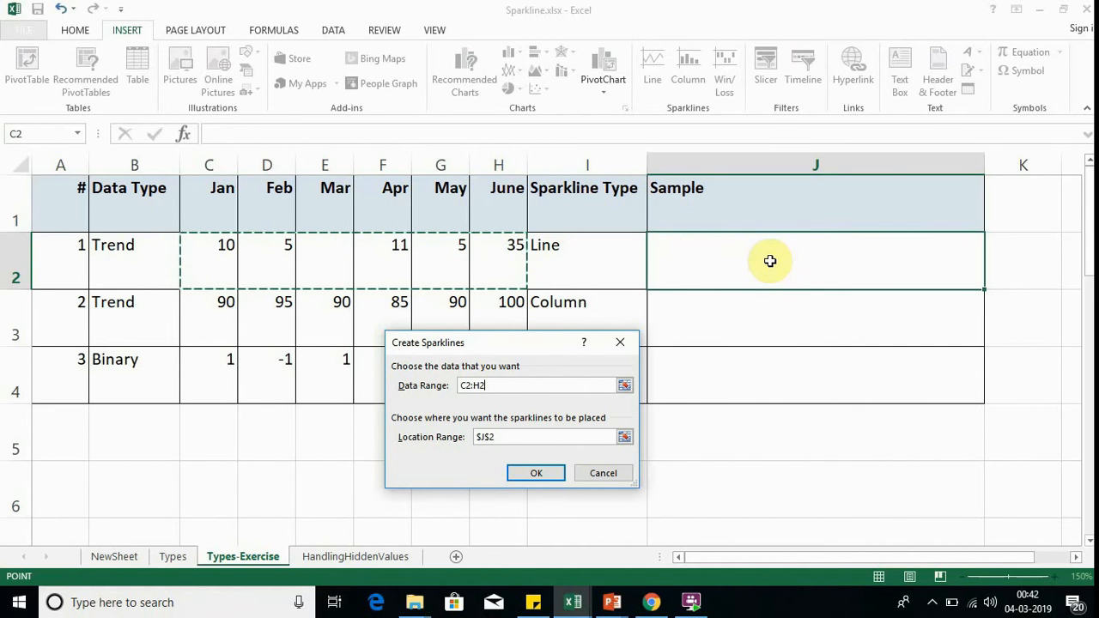
pyautogui.click(550, 475)
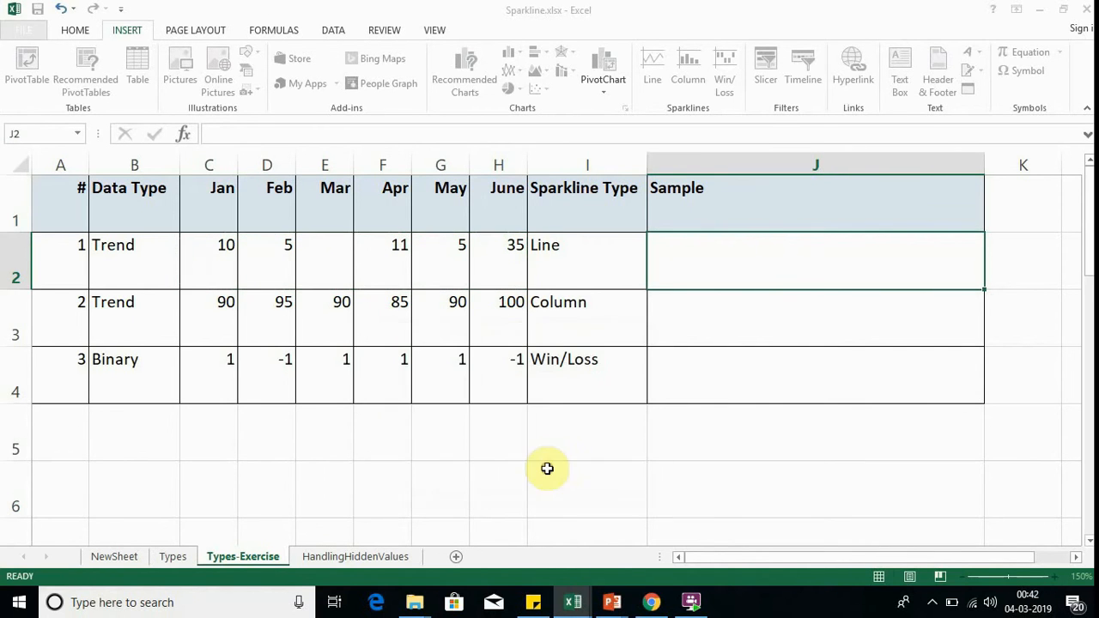
# Step: Compare the line sparkline in J2 with the empty March cell and check which design tools the sparkline offers
pyautogui.click(891, 306)
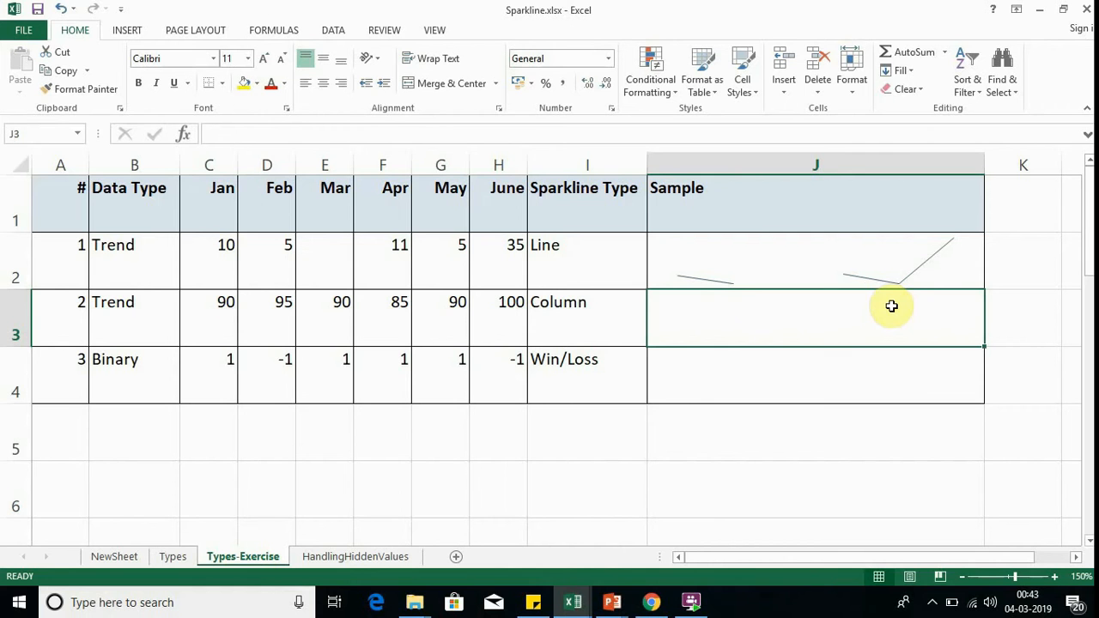
pyautogui.click(815, 248)
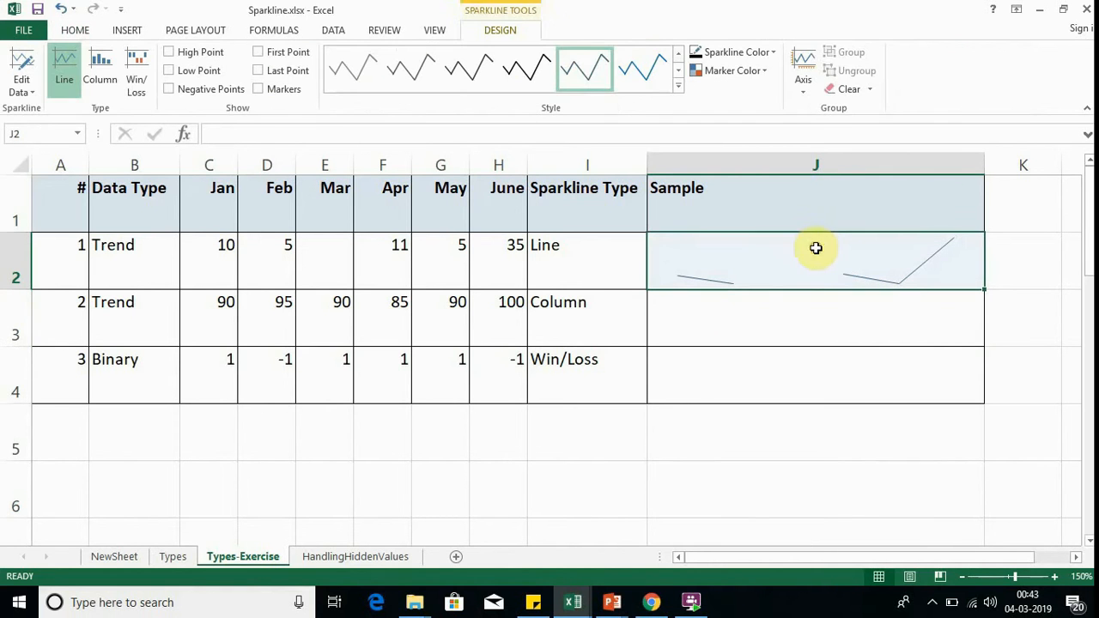
pyautogui.click(323, 268)
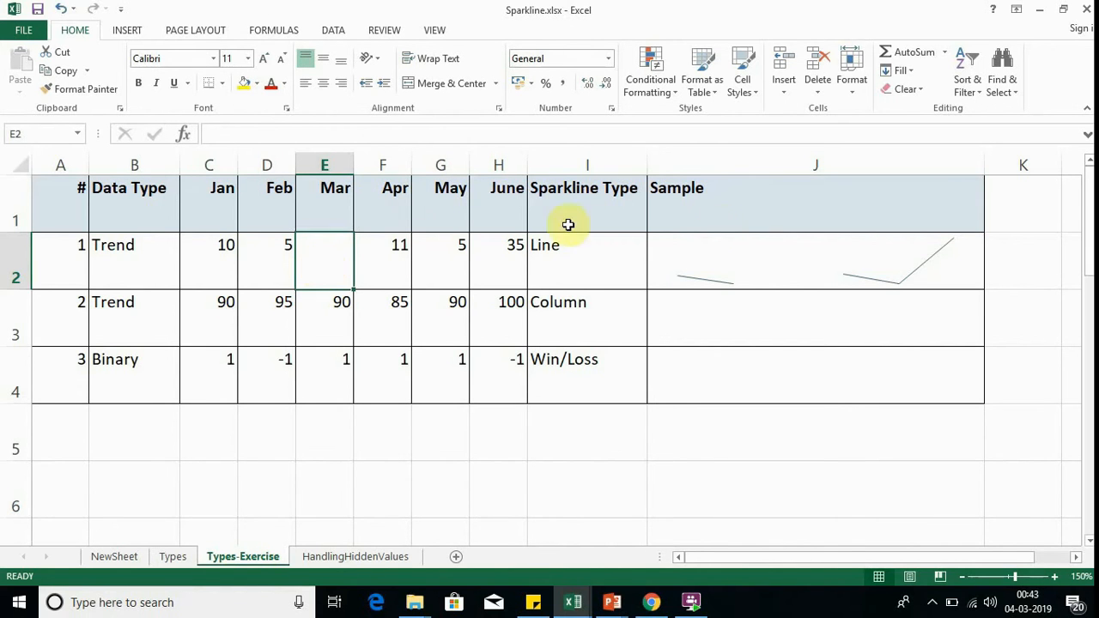
pyautogui.click(769, 257)
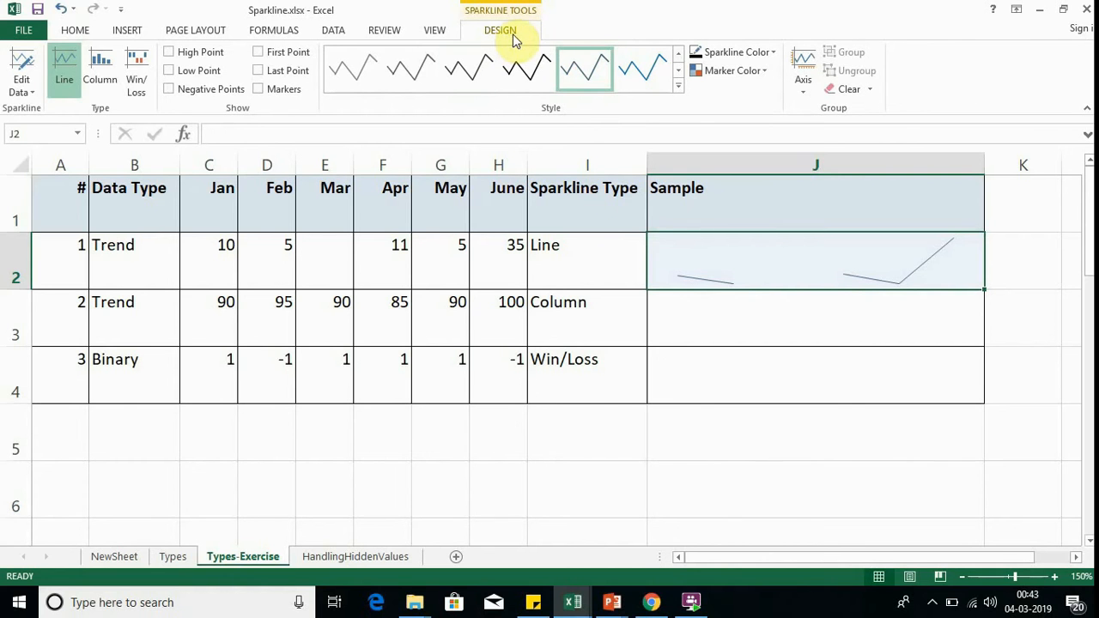
pyautogui.click(828, 333)
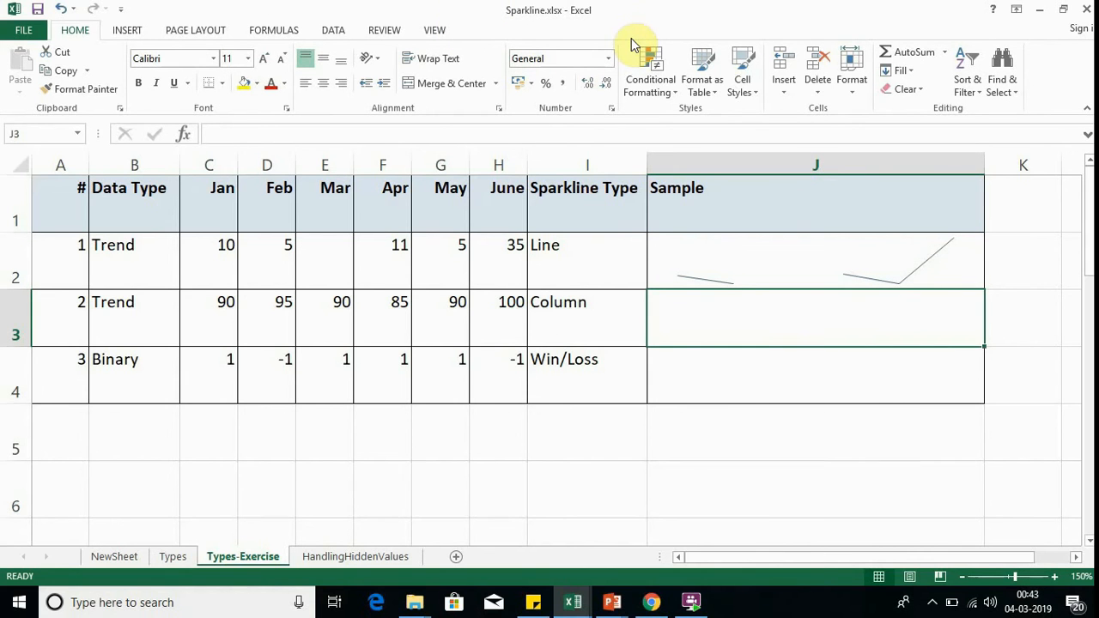
# Step: Set the J2 line sparkline to show empty cells by connecting the data points with a line
pyautogui.click(772, 251)
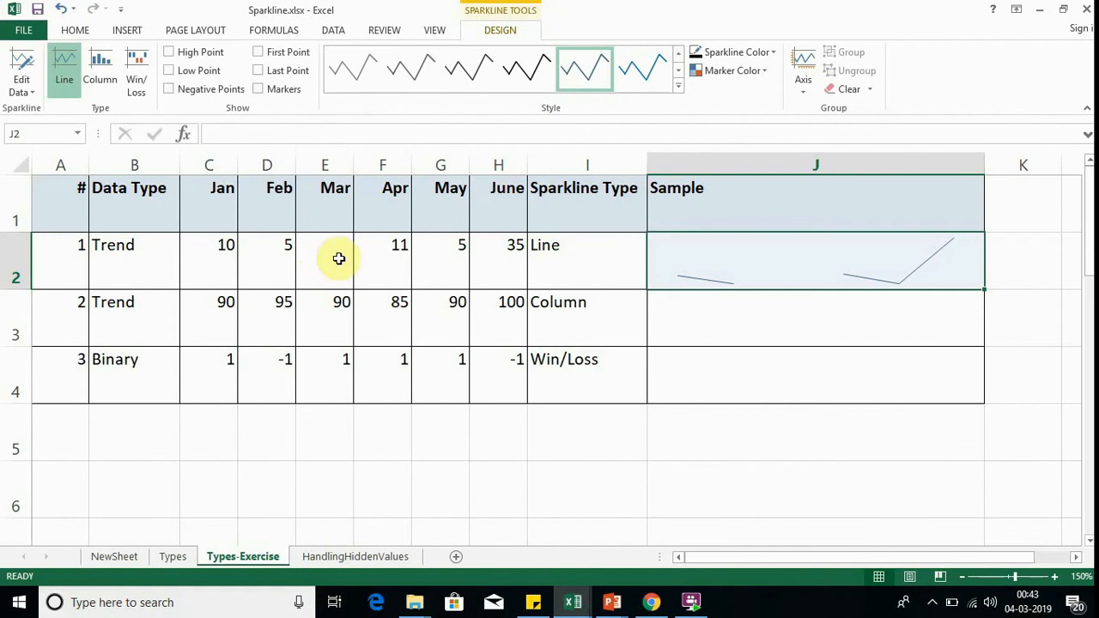
pyautogui.click(35, 92)
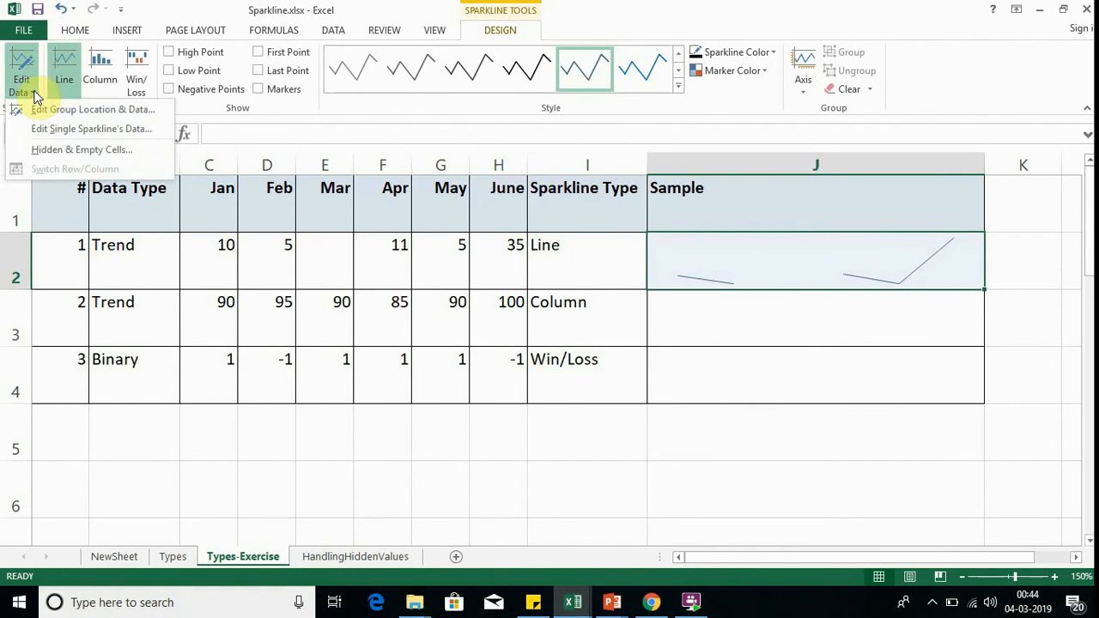
pyautogui.click(73, 150)
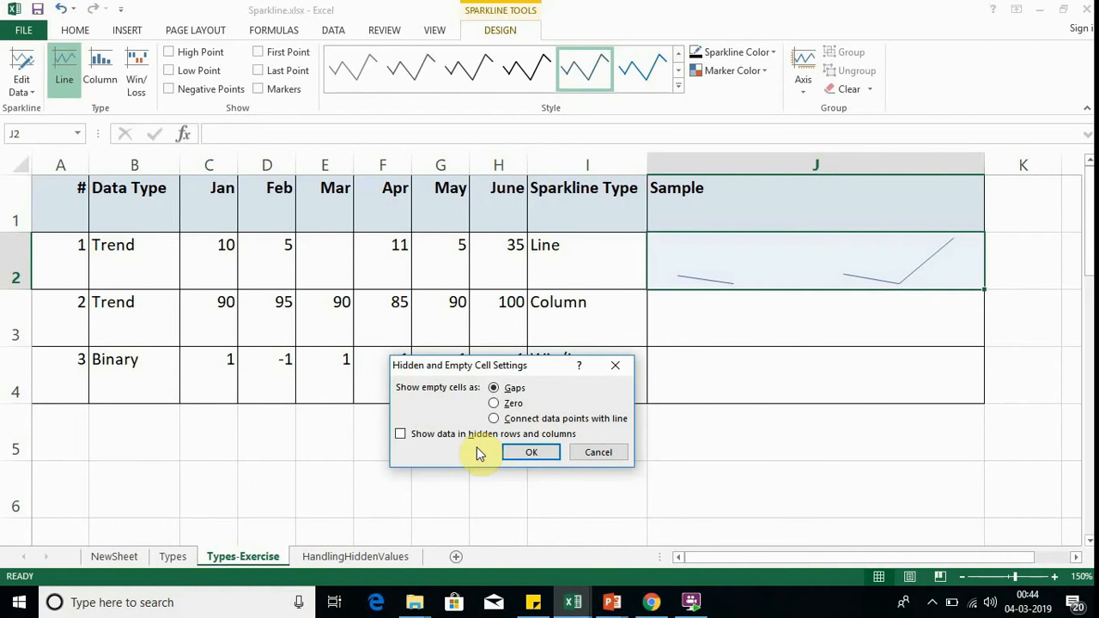
pyautogui.click(495, 404)
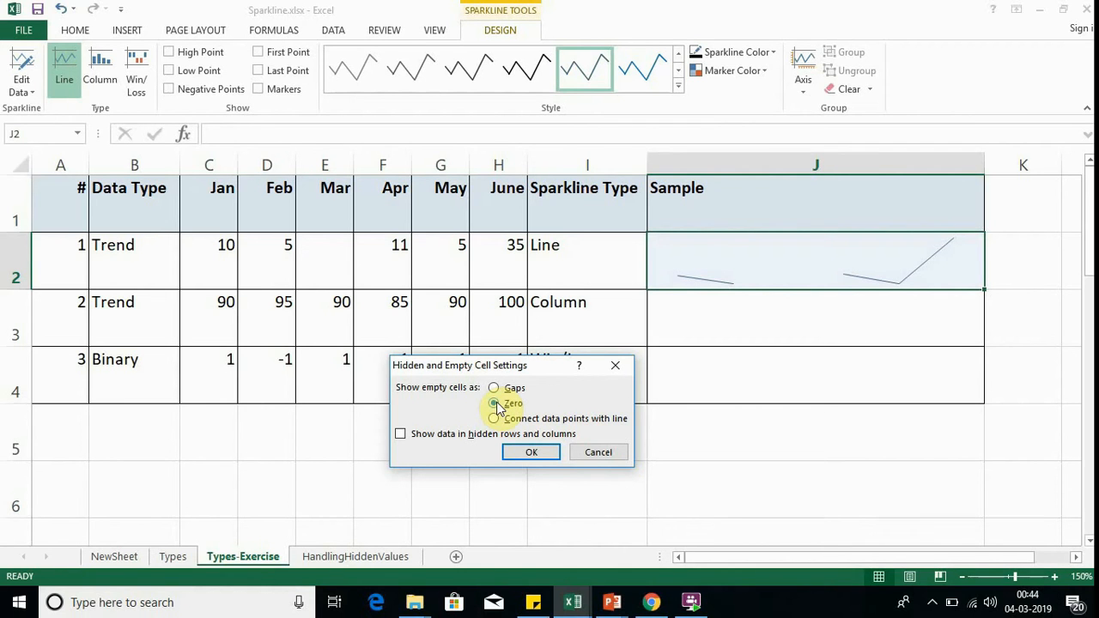
pyautogui.click(520, 419)
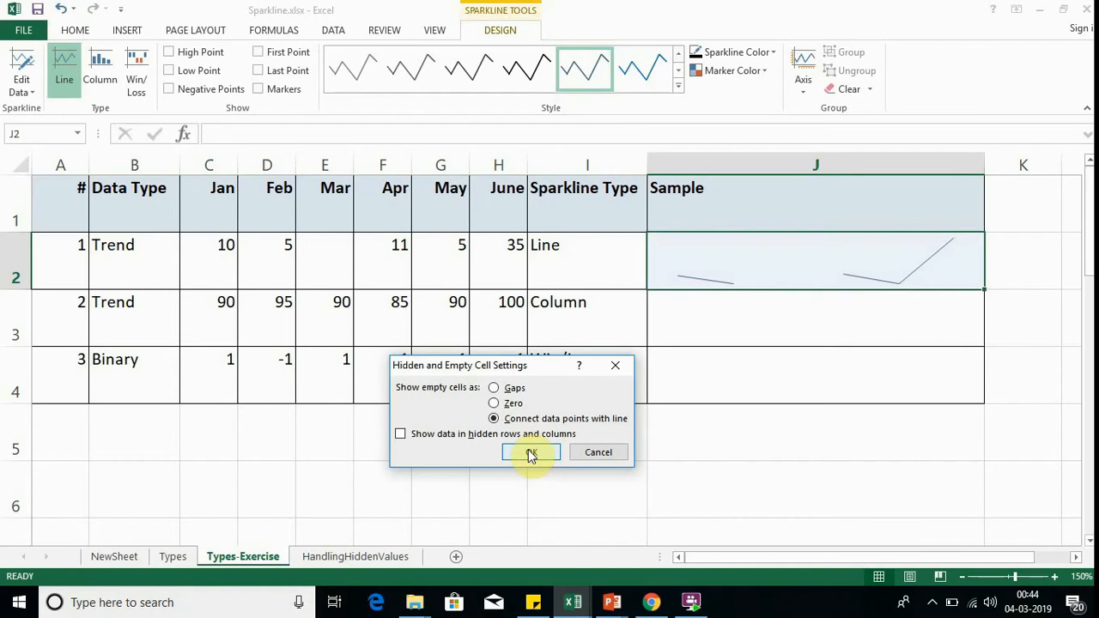
pyautogui.click(530, 455)
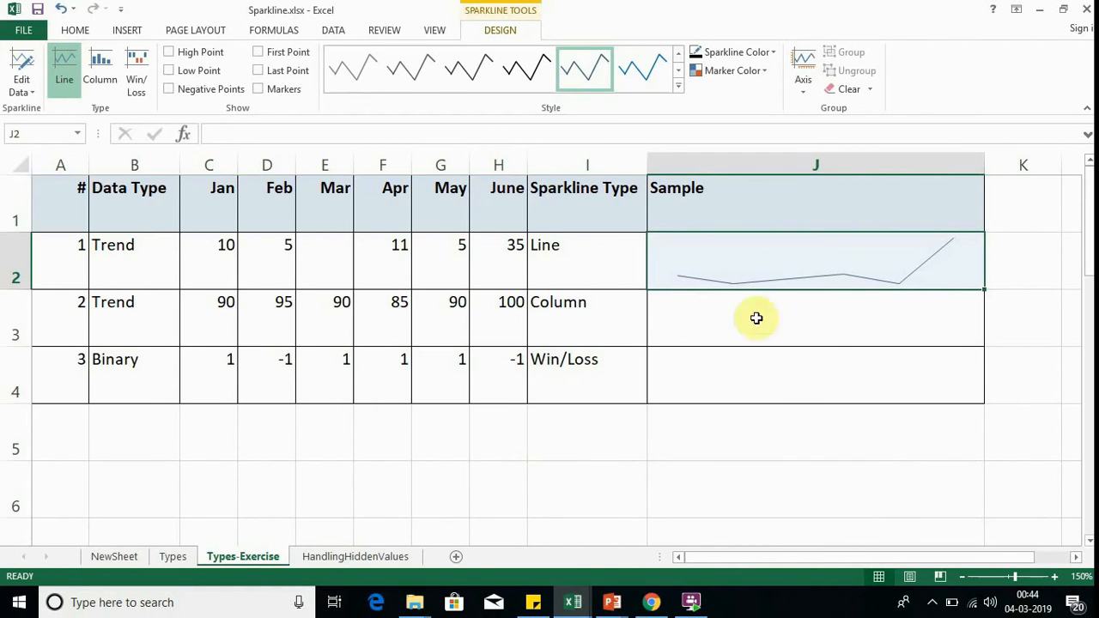
# Step: Insert a column sparkline in cell J3 using the data range C3:H3
pyautogui.click(839, 318)
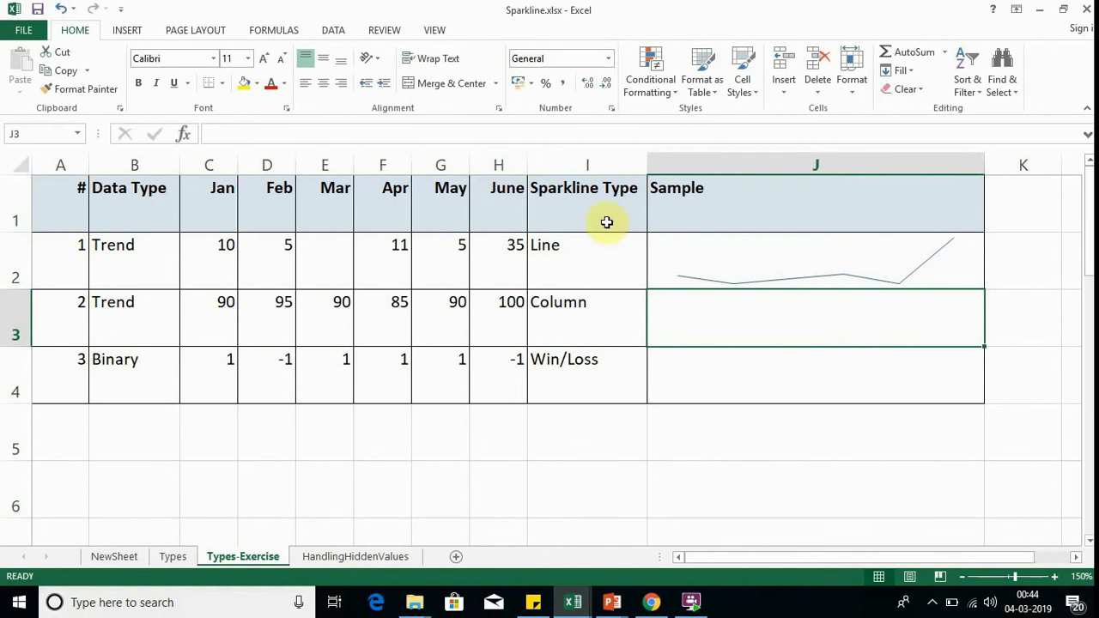
pyautogui.click(138, 34)
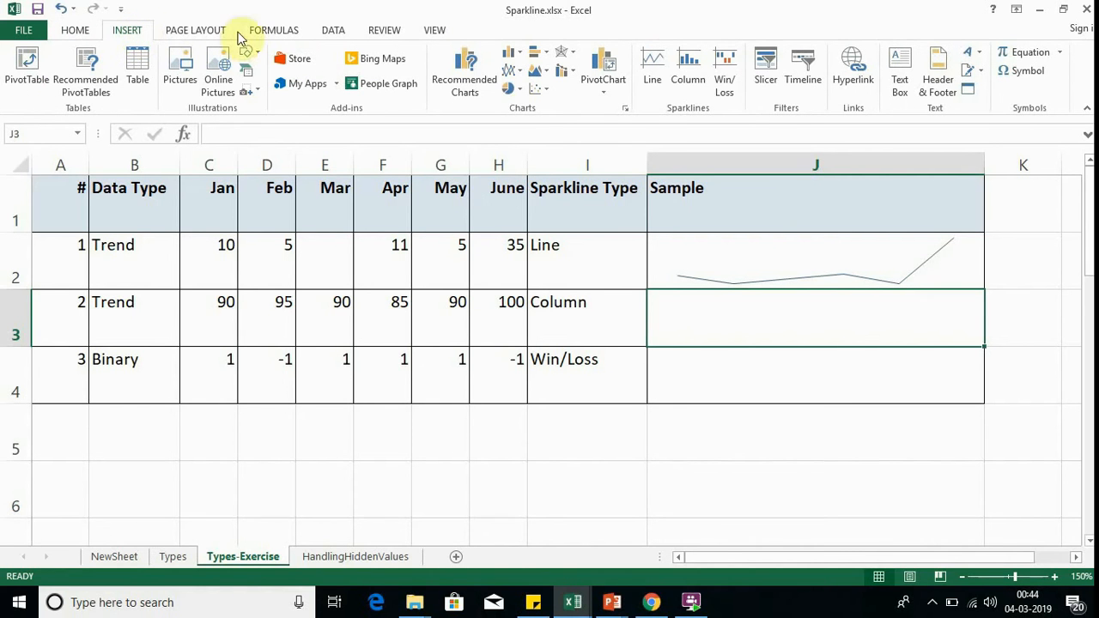
pyautogui.click(686, 83)
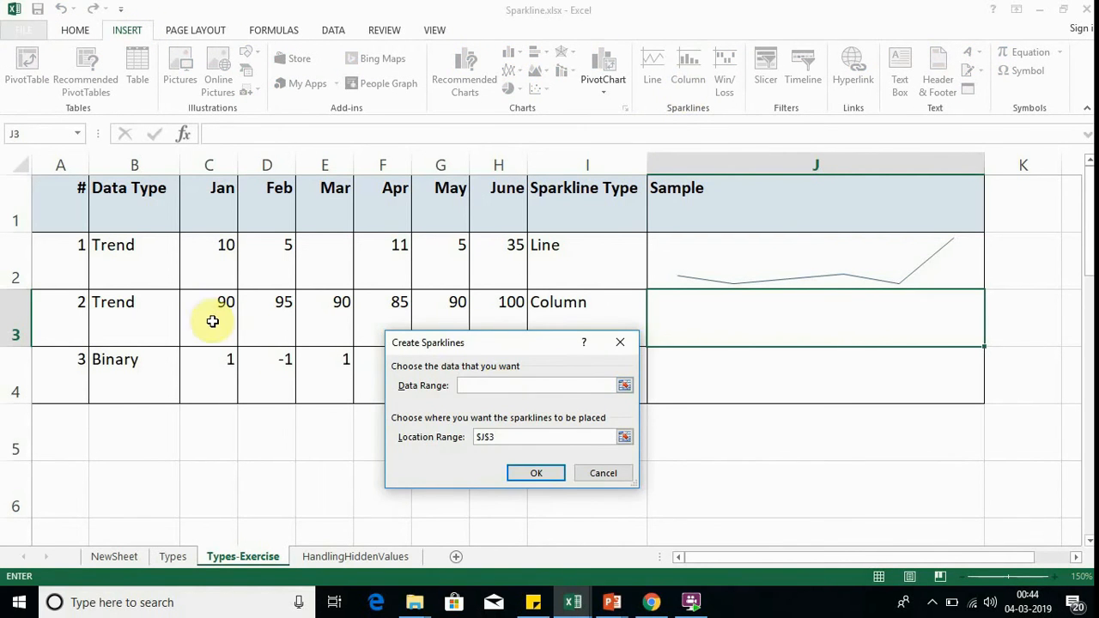
pyautogui.moveTo(213, 319); pyautogui.dragTo(493, 315)
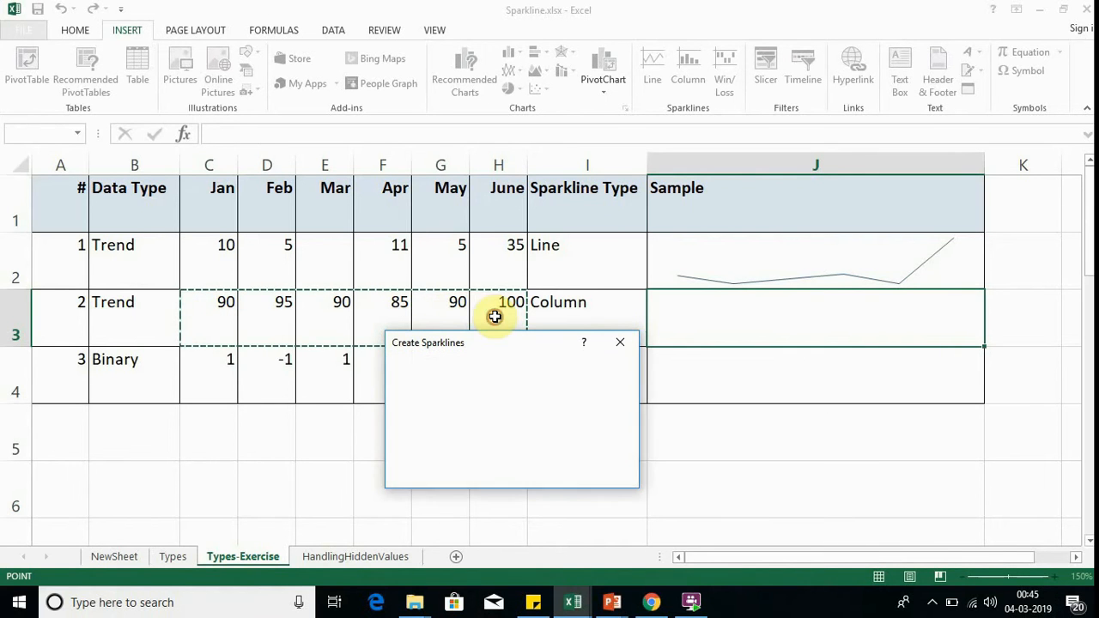
pyautogui.click(516, 472)
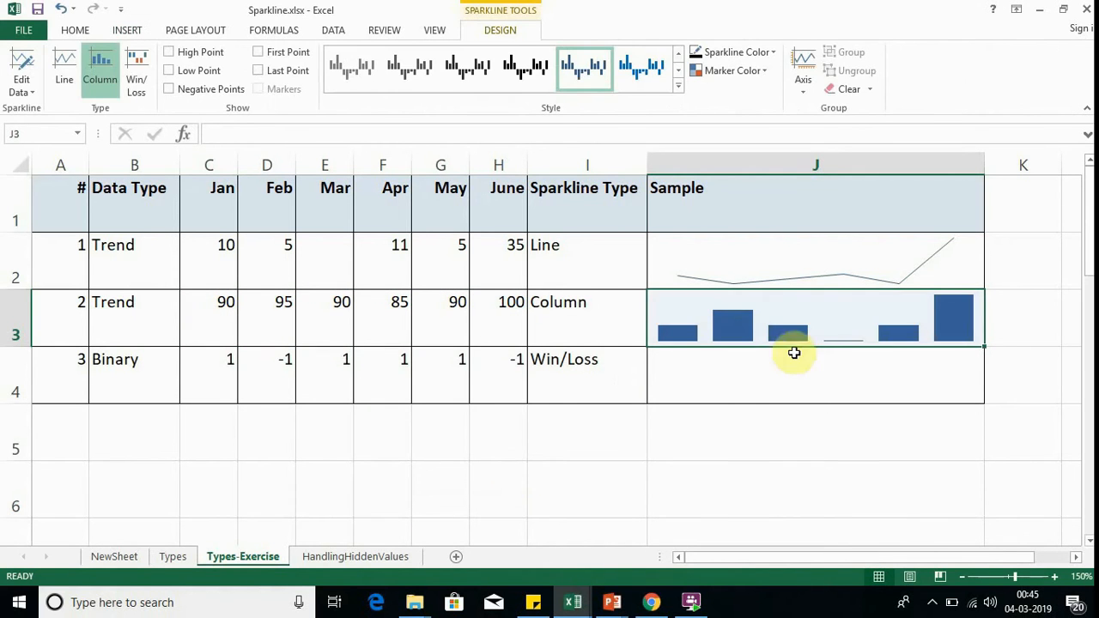
# Step: Enter the word "Text" in cell J3, on top of the column sparkline
pyautogui.click(839, 369)
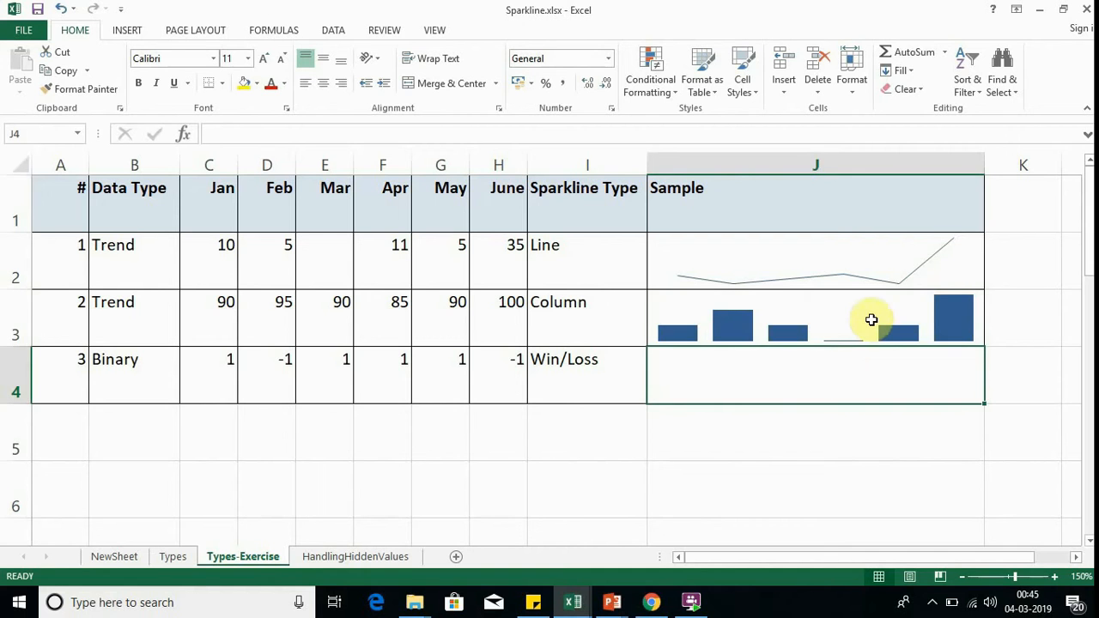
pyautogui.click(872, 319)
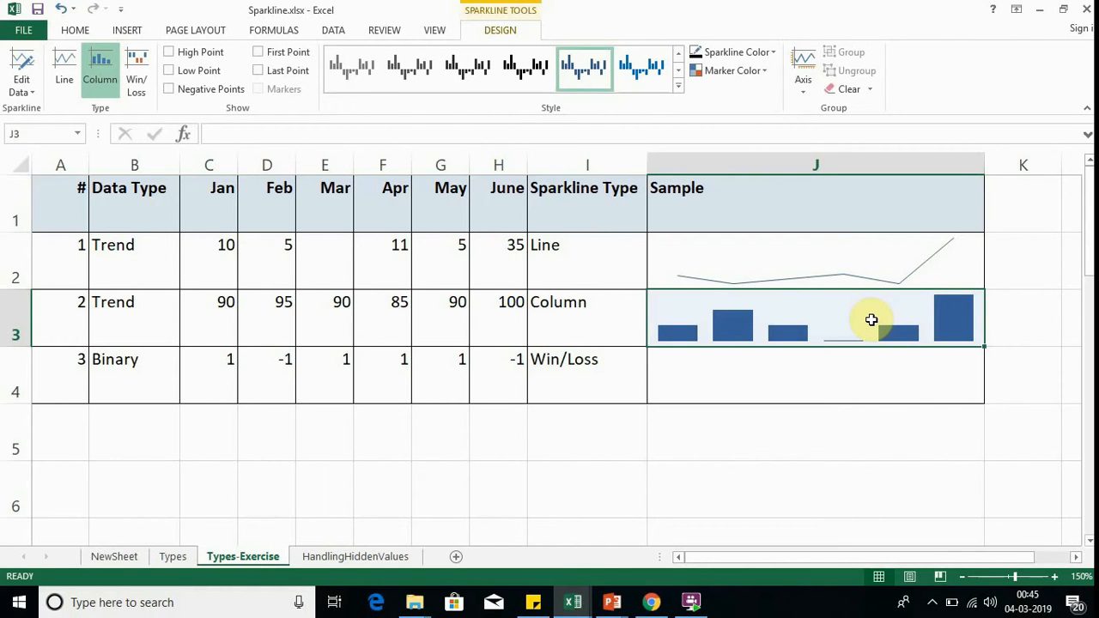
pyautogui.write('Text')
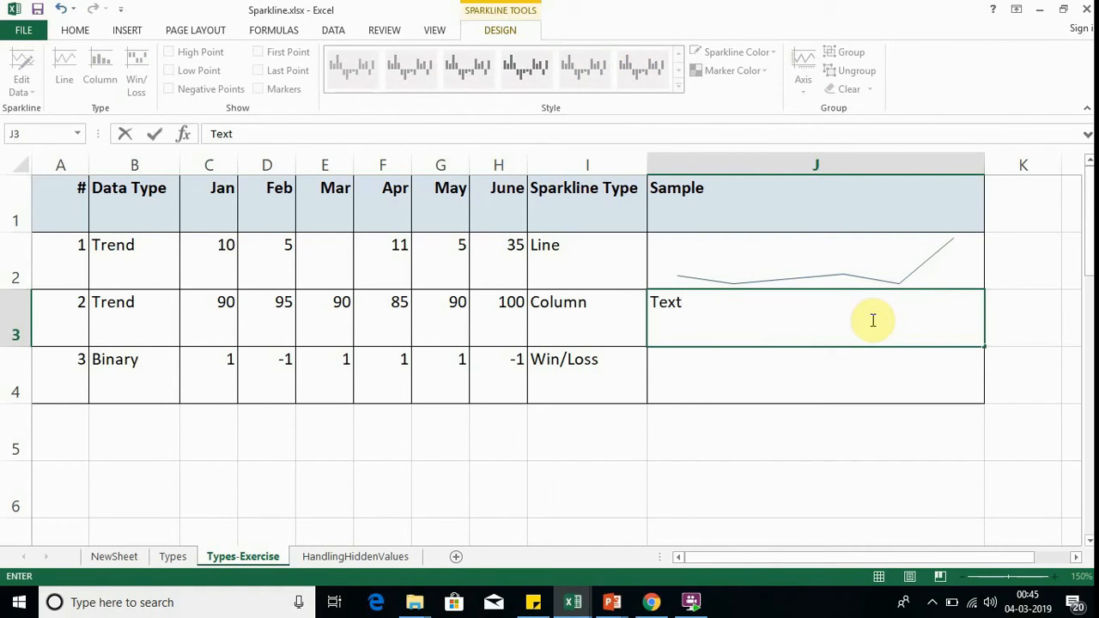
pyautogui.press('Return')
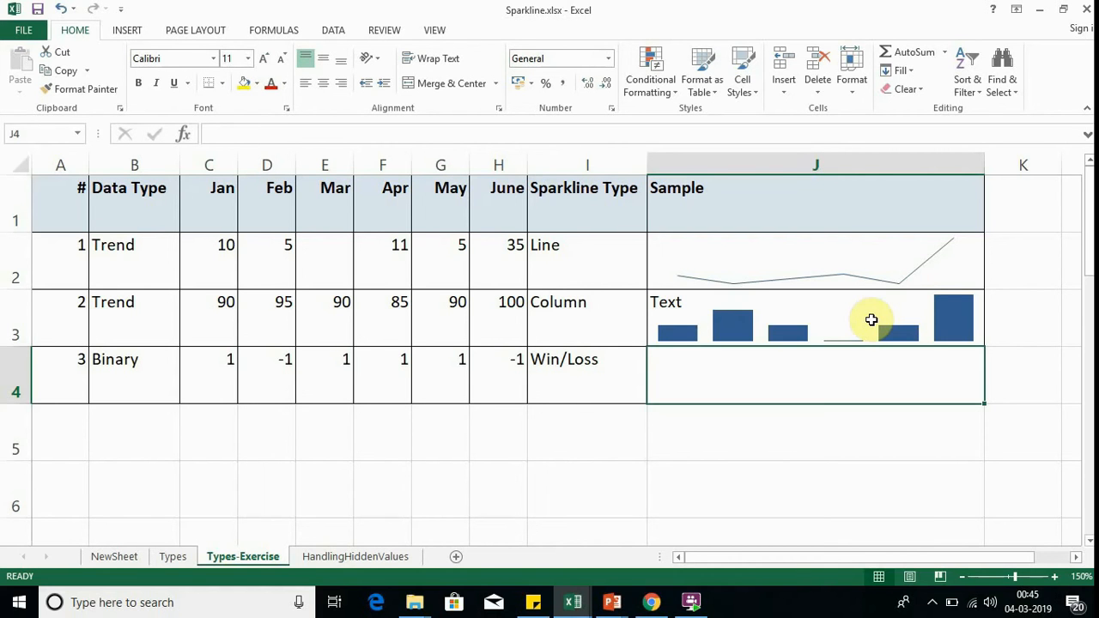
# Step: Delete the typed text from cell J3, keeping its column sparkline
pyautogui.click(871, 319)
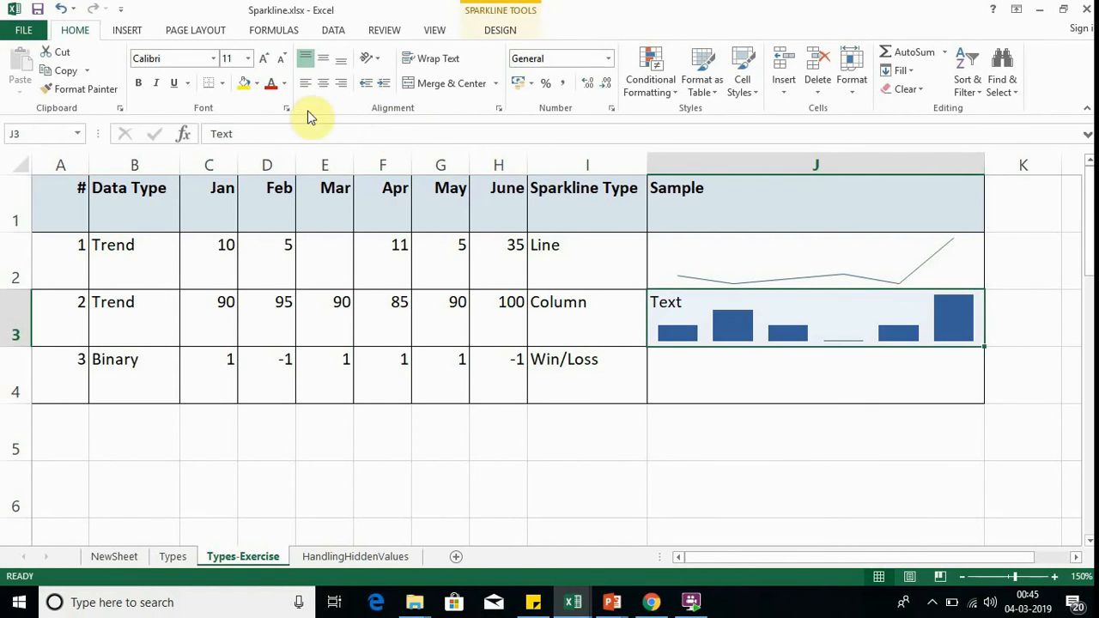
pyautogui.click(321, 138)
pyautogui.press('BackSpace')
pyautogui.press('BackSpace')
pyautogui.press('BackSpace')
pyautogui.press('BackSpace')
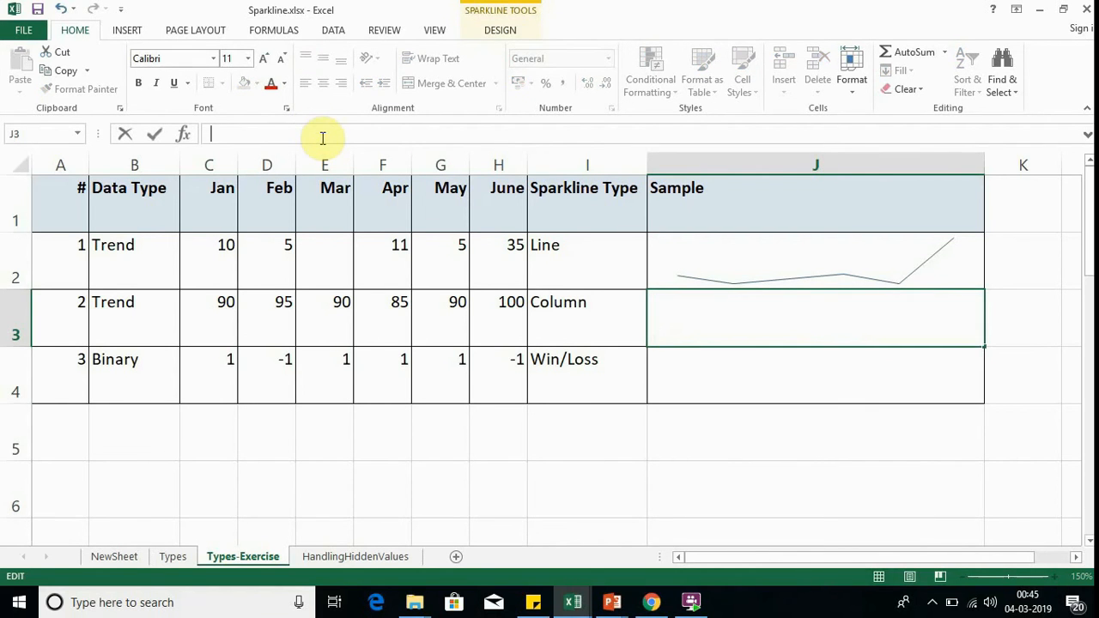
pyautogui.press('Return')
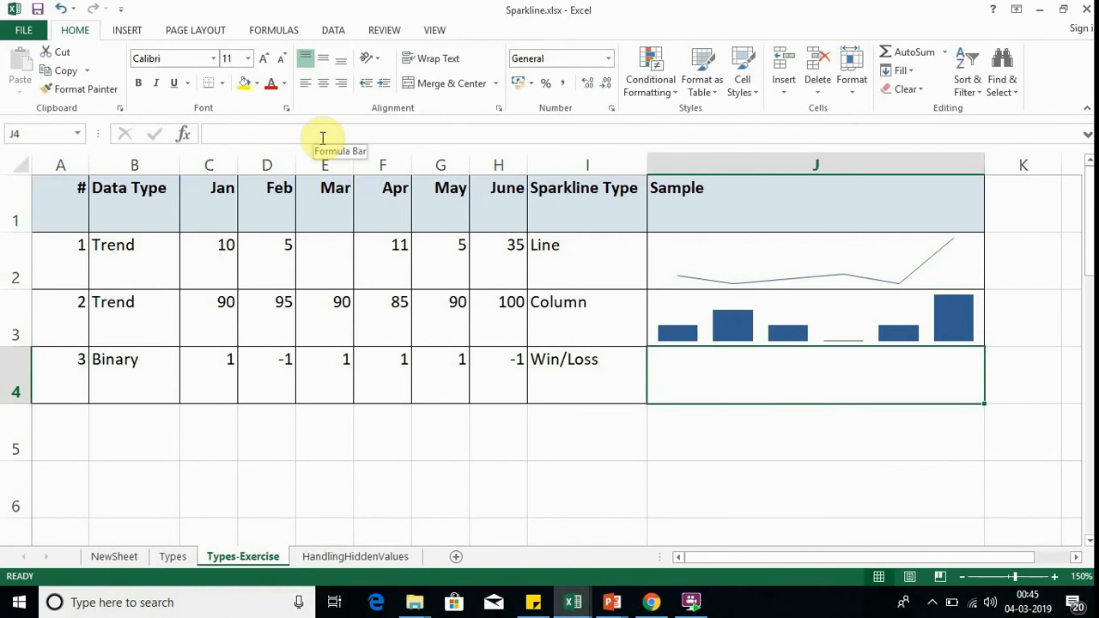
# Step: Clear the column sparkline from cell J3
pyautogui.press('Up')
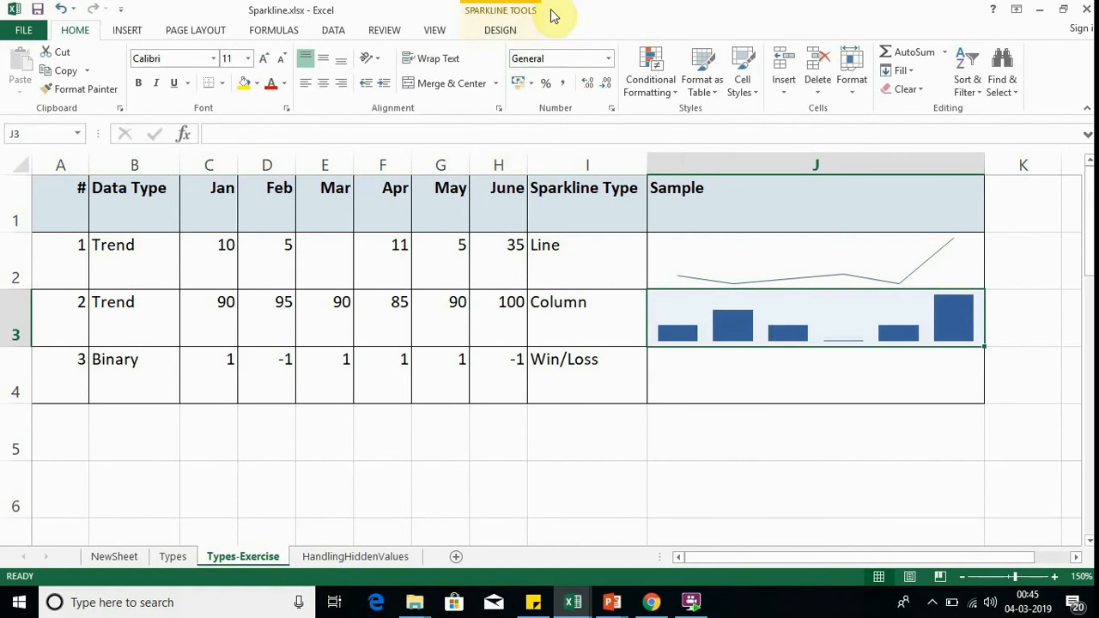
pyautogui.click(501, 33)
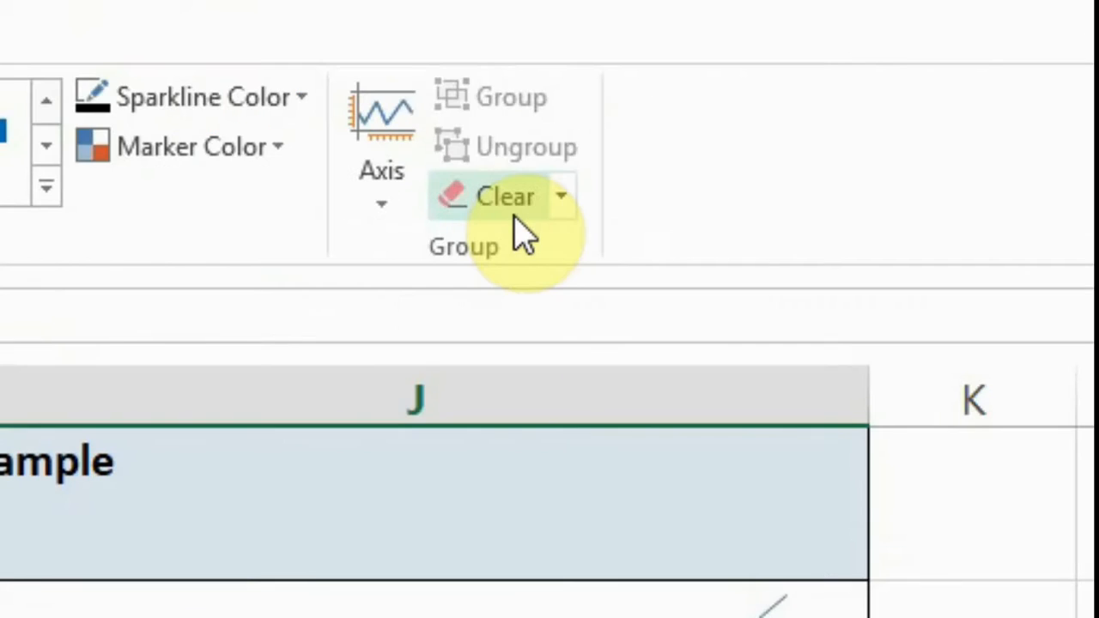
pyautogui.click(851, 92)
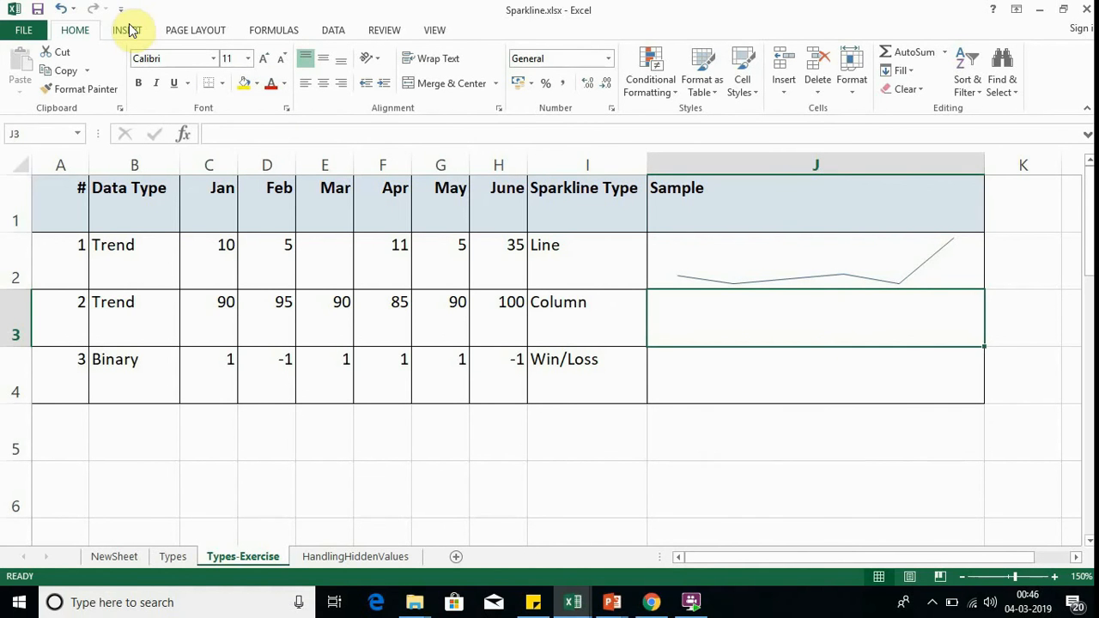
# Step: Undo the clearing of the column sparkline in cell J3
pyautogui.hotkey('ctrl', 'z')
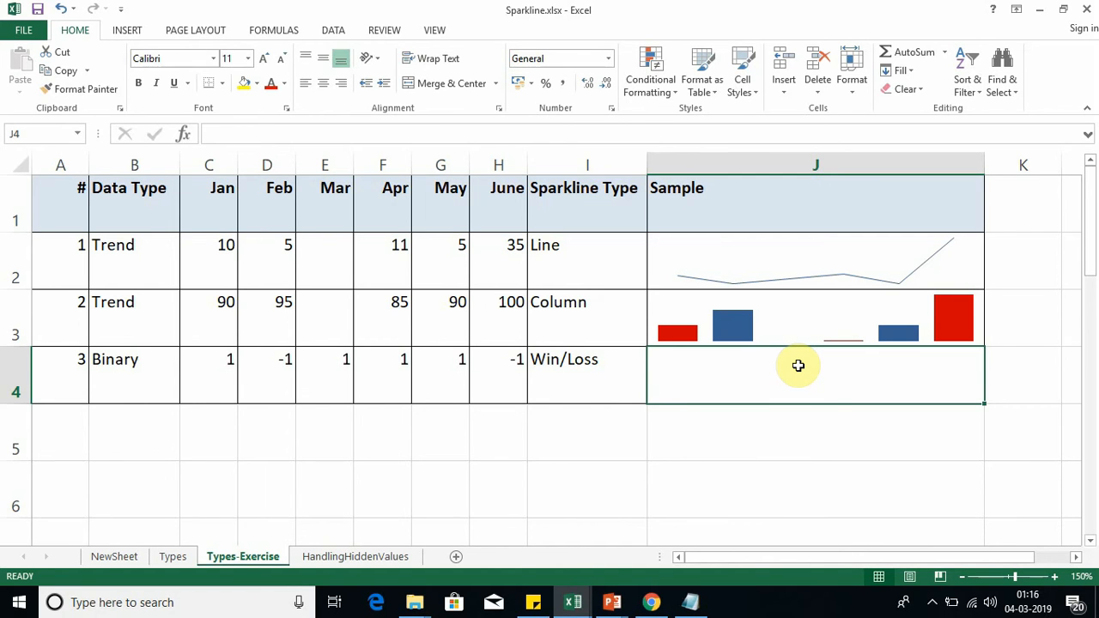
# Step: Insert a Win/Loss sparkline in cell J4 using the data range C4:H4
pyautogui.click(129, 33)
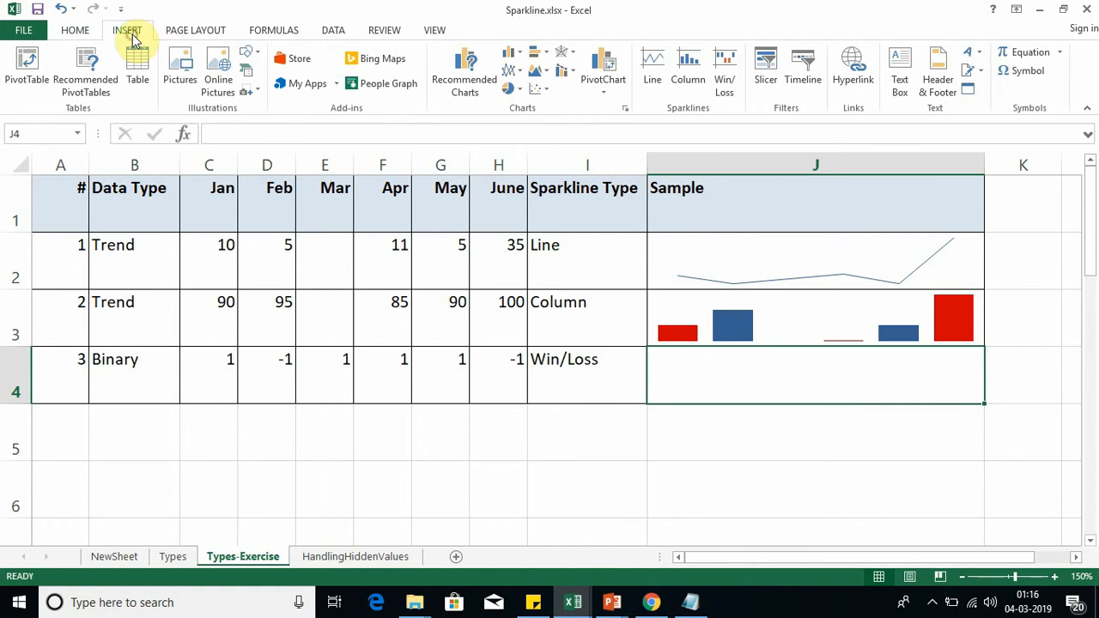
pyautogui.click(725, 79)
pyautogui.moveTo(222, 371); pyautogui.dragTo(482, 359)
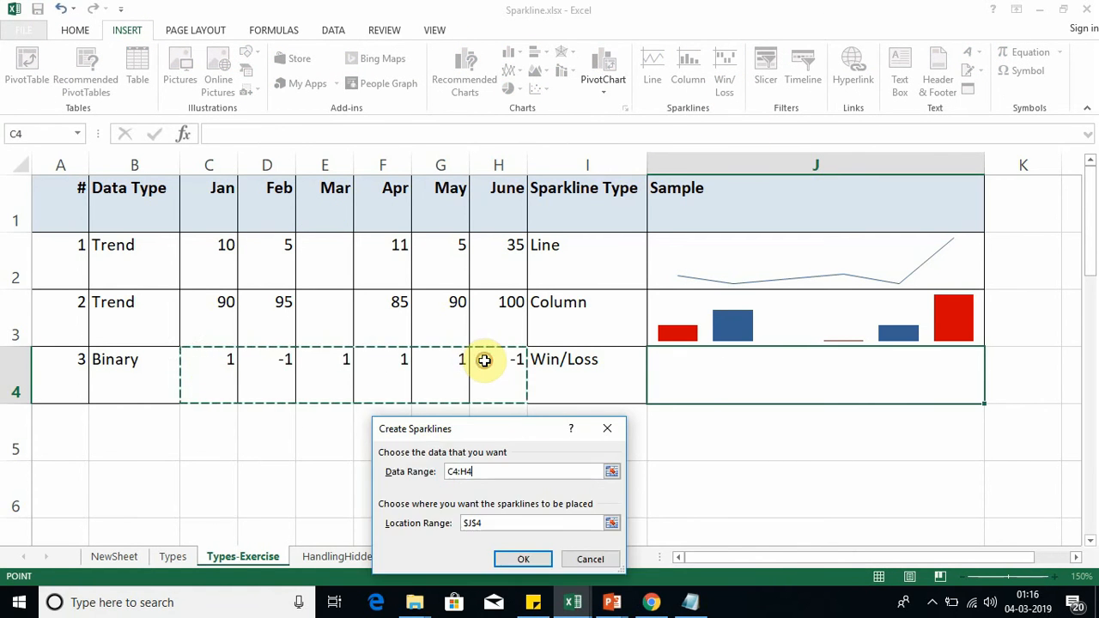
pyautogui.click(524, 558)
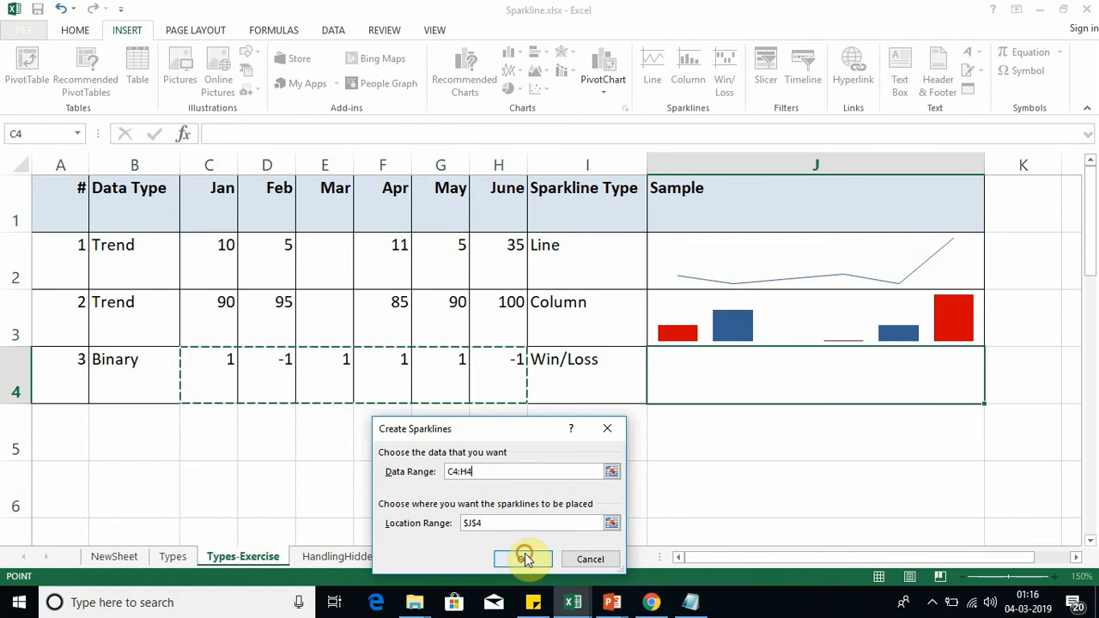
pyautogui.click(817, 429)
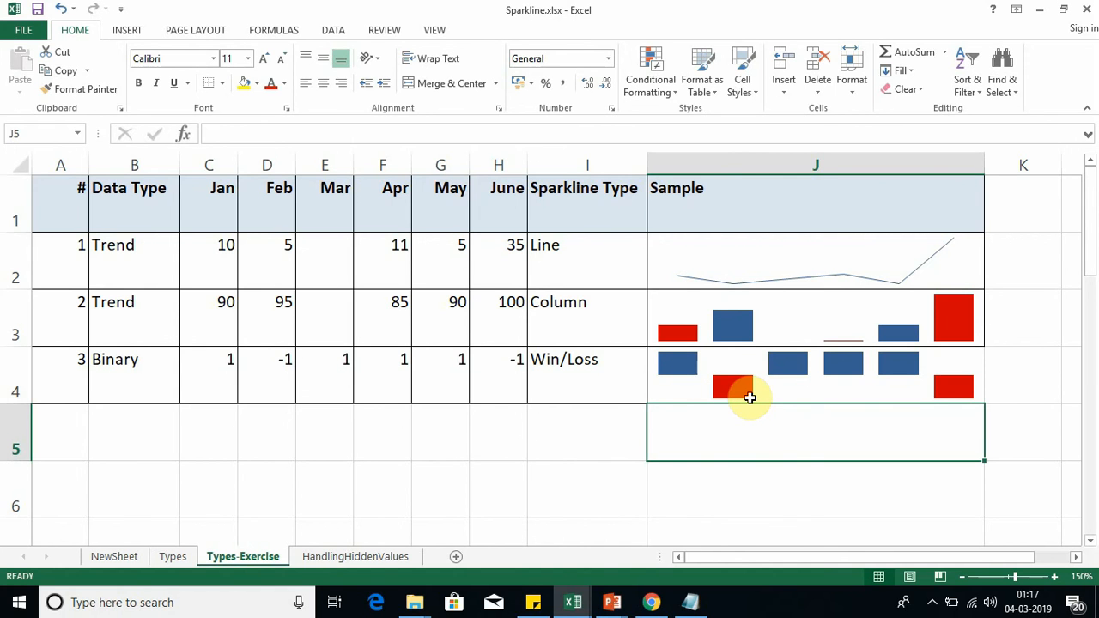
# Step: Apply the dark red sparkline style with green negative points to the Win/Loss sparkline in cell J4
pyautogui.click(814, 379)
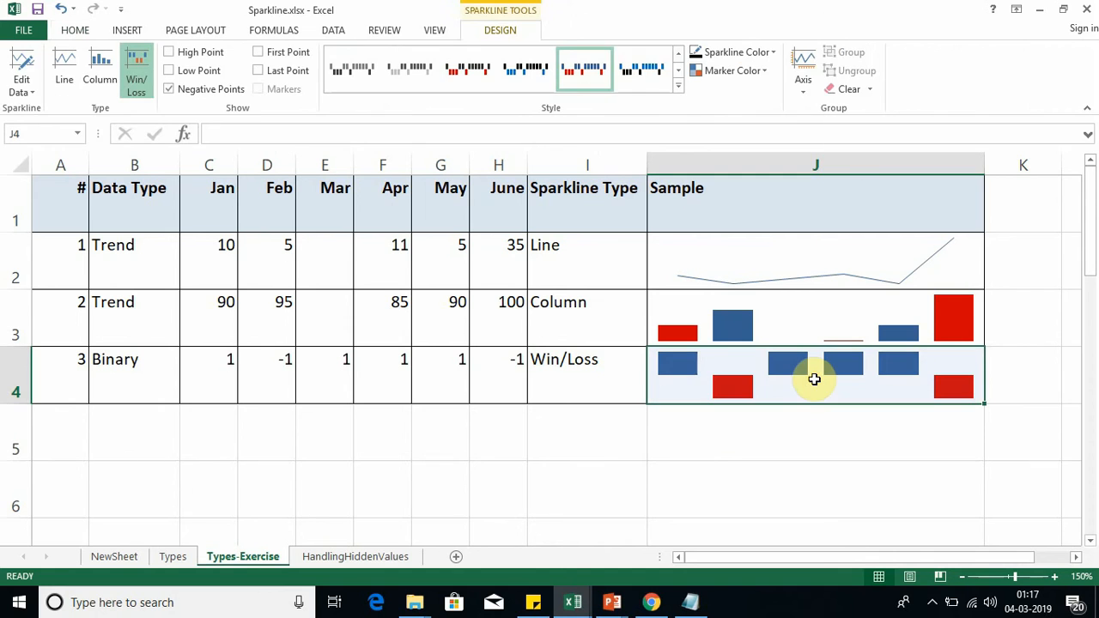
pyautogui.click(787, 452)
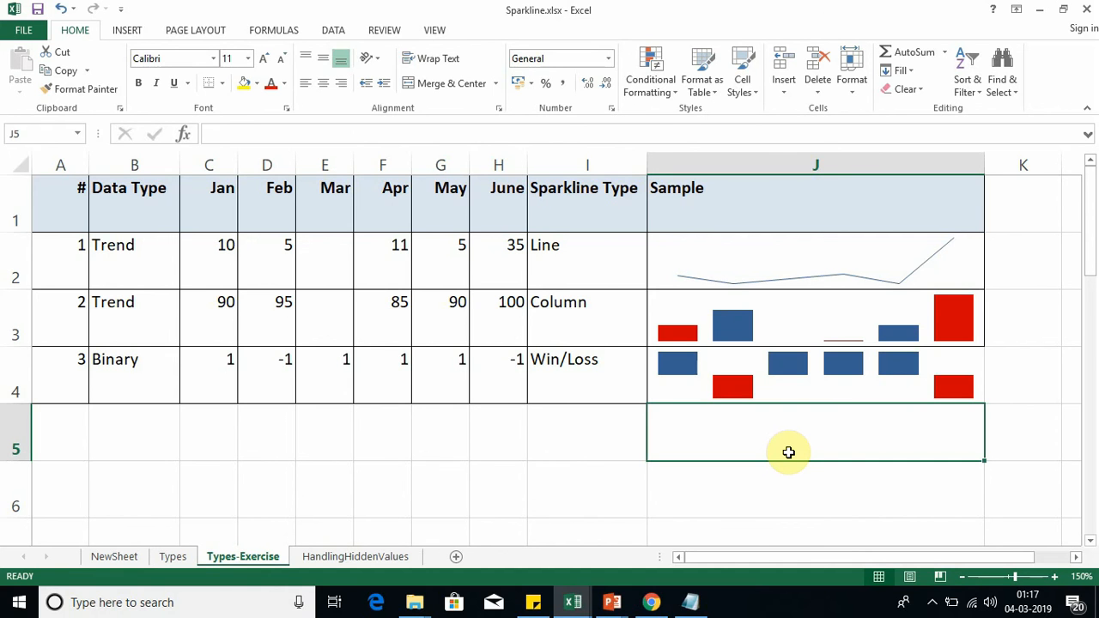
pyautogui.click(832, 384)
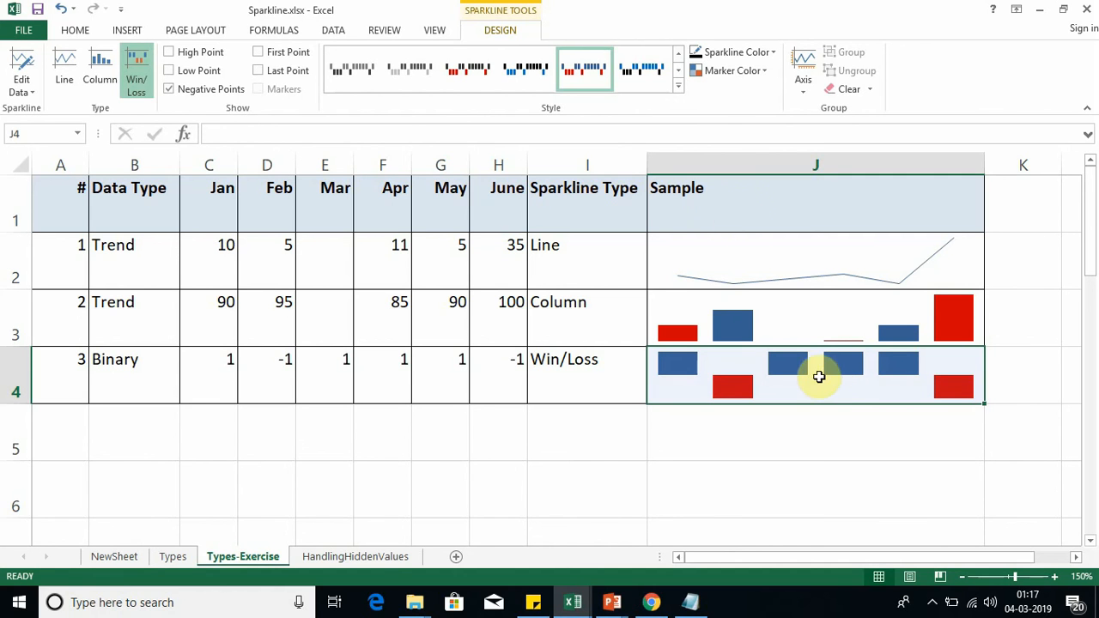
pyautogui.click(679, 87)
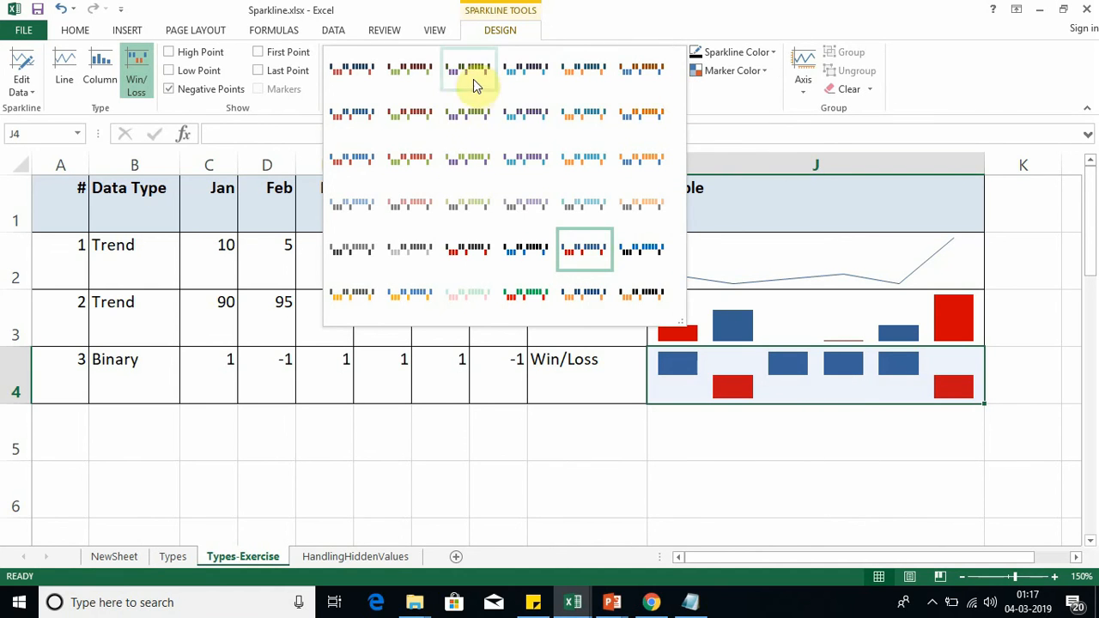
pyautogui.click(412, 80)
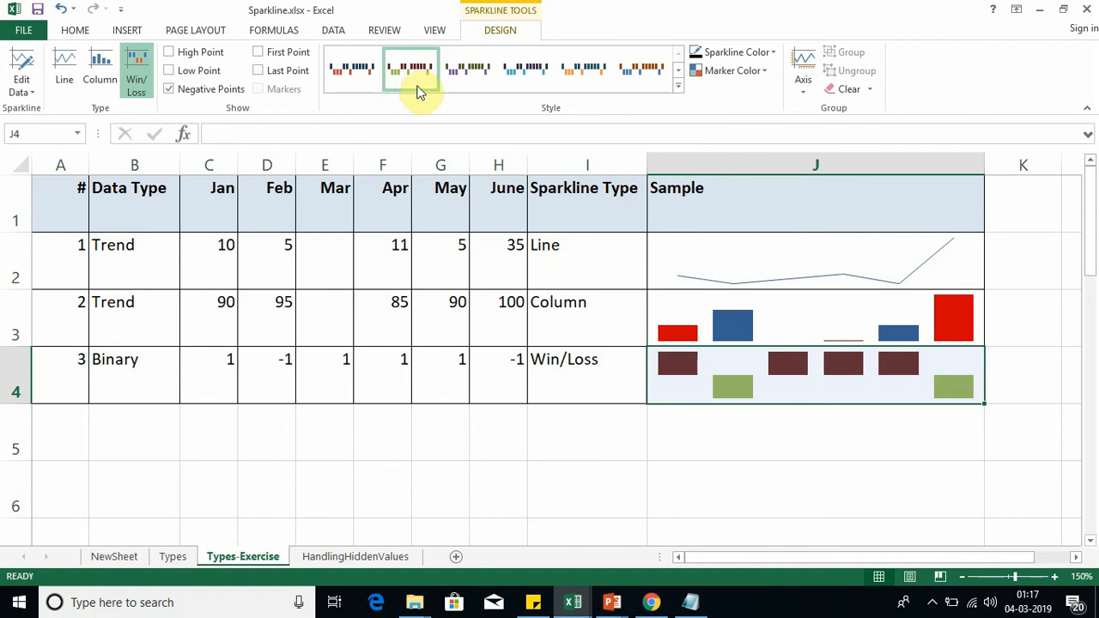
pyautogui.click(881, 304)
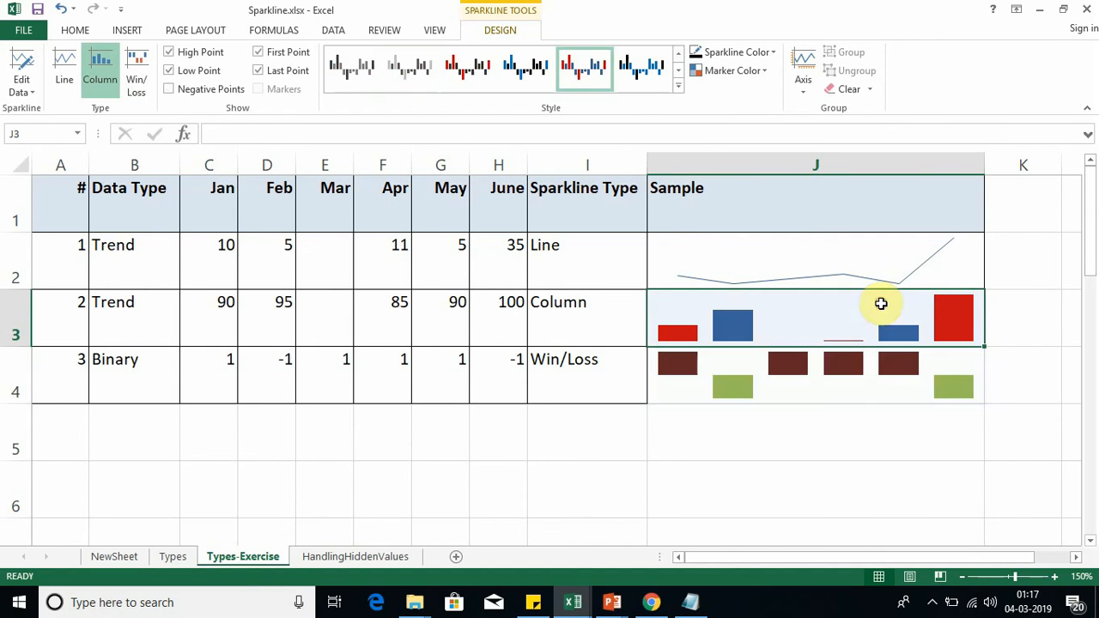
pyautogui.click(896, 391)
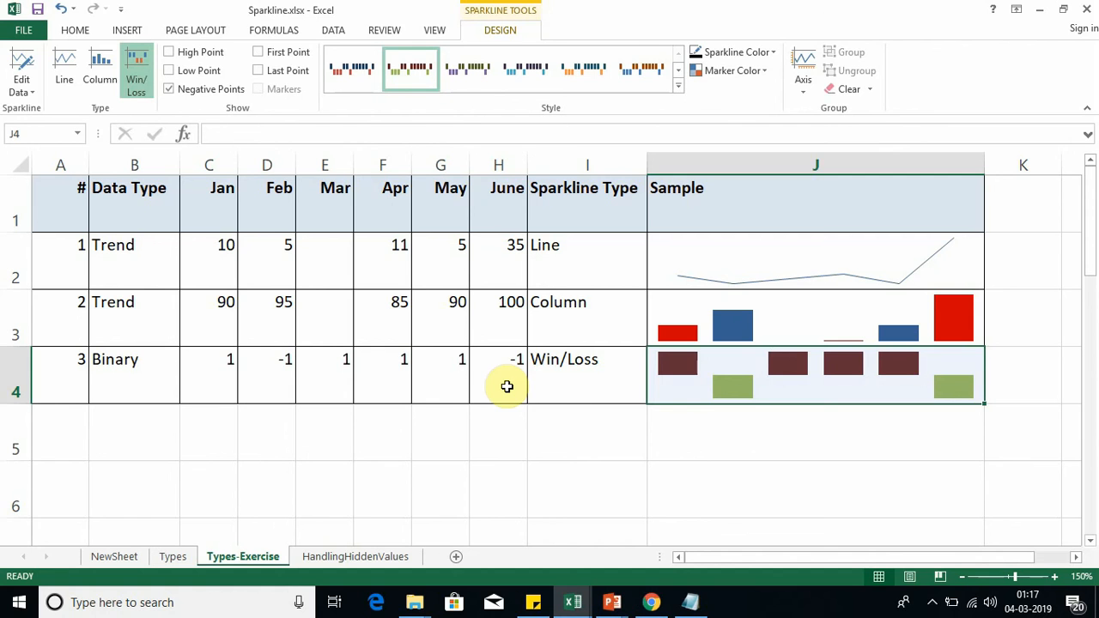
# Step: Set the April value of the column sparkline's data row, in cell F3, to 120
pyautogui.click(368, 326)
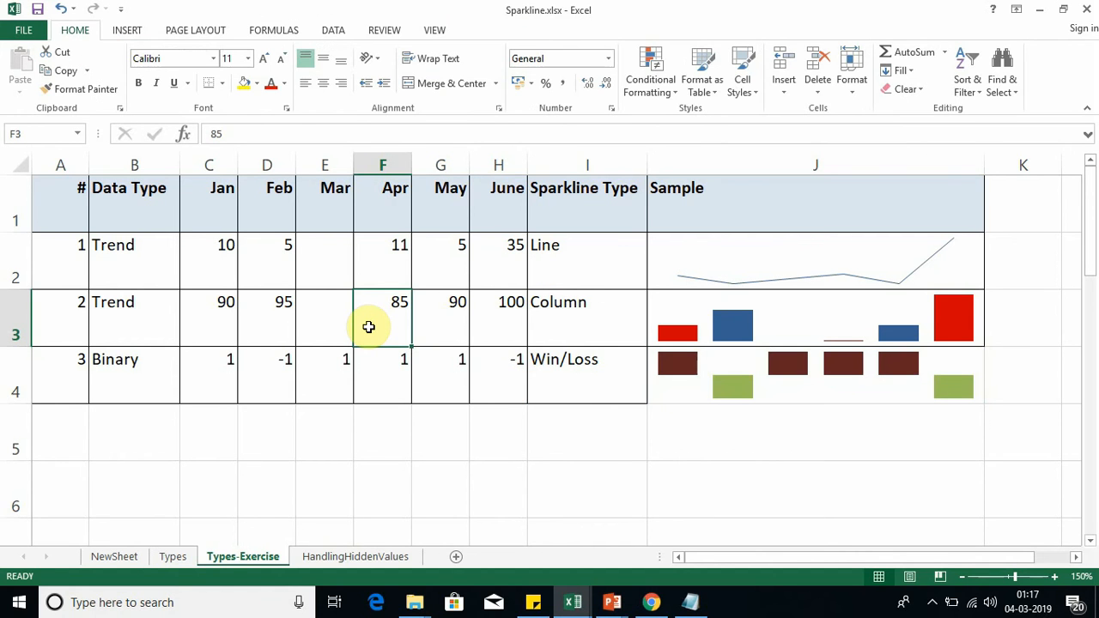
pyautogui.write('120')
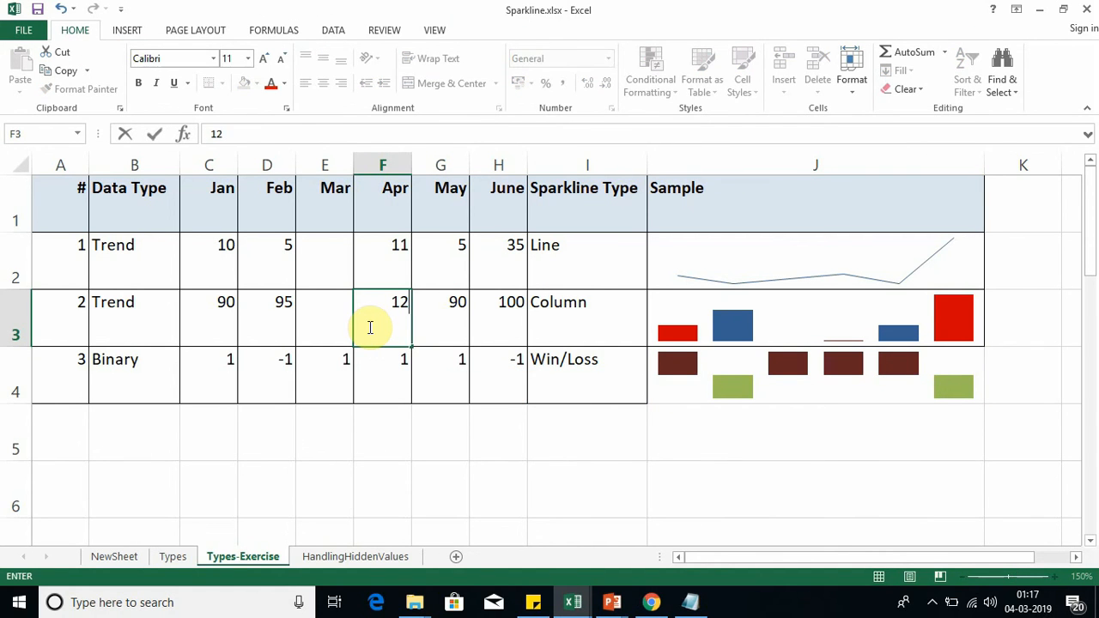
pyautogui.press('Return')
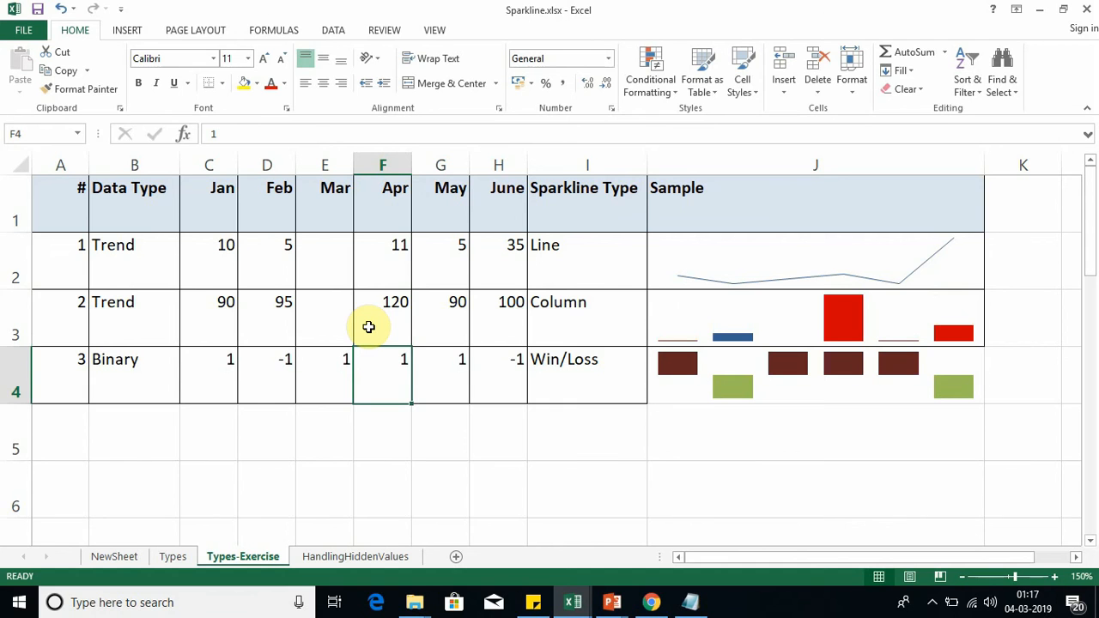
pyautogui.click(368, 326)
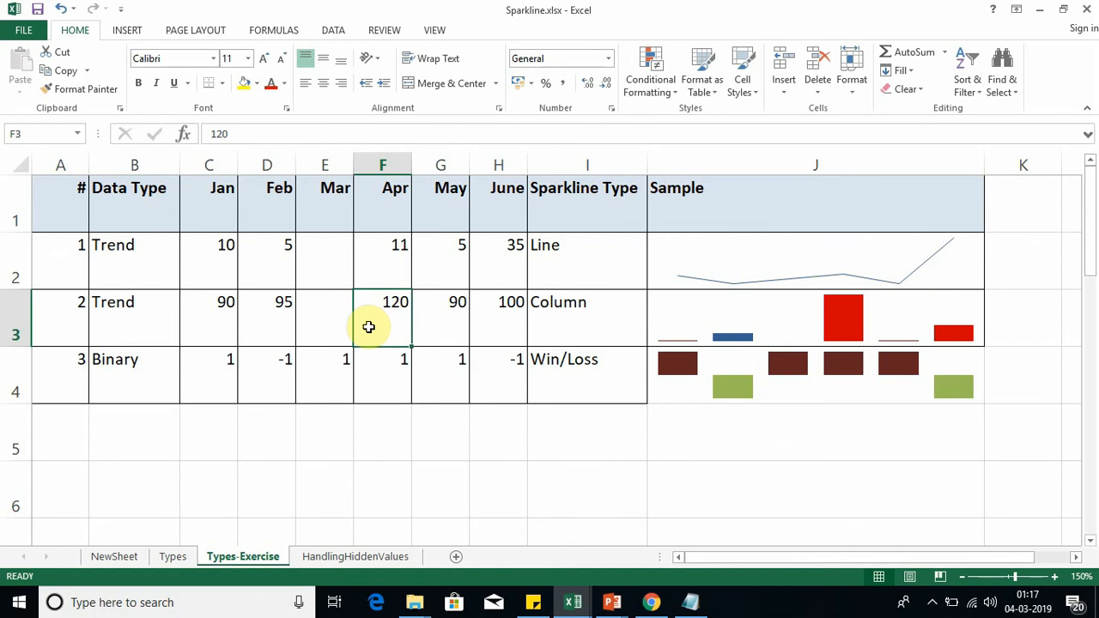
# Step: Show the high point marker on the line sparkline in cell J2
pyautogui.click(837, 329)
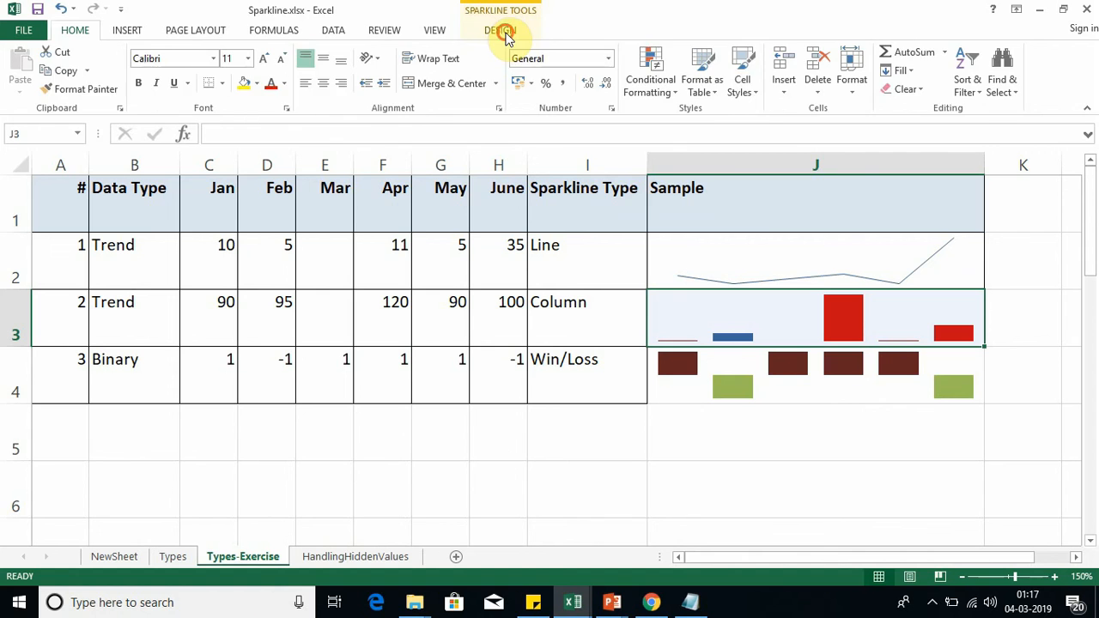
pyautogui.click(502, 31)
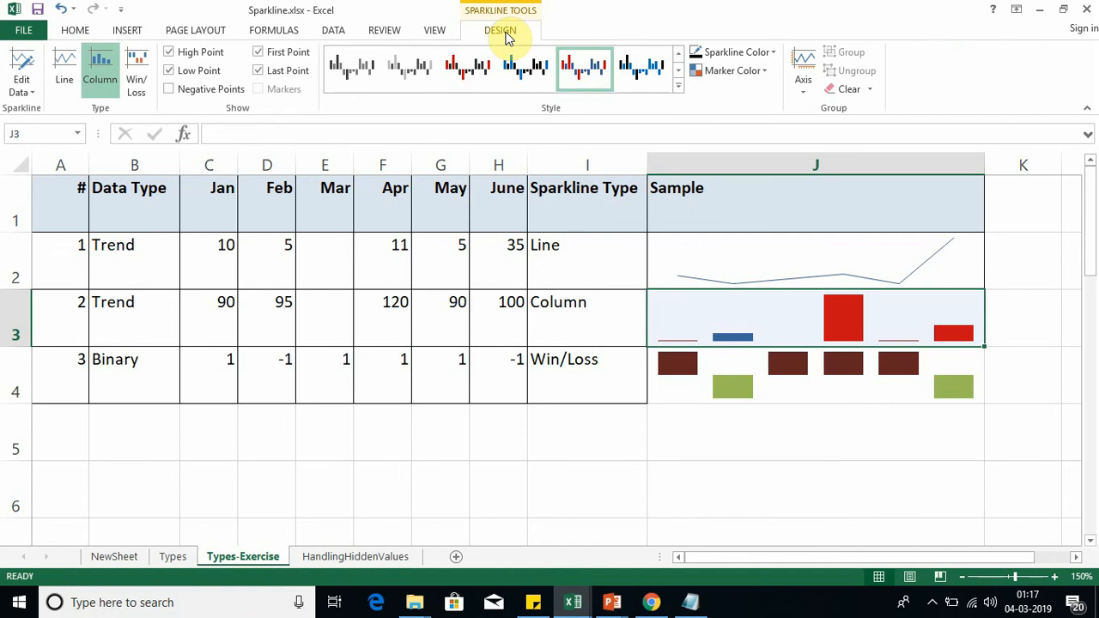
pyautogui.click(704, 251)
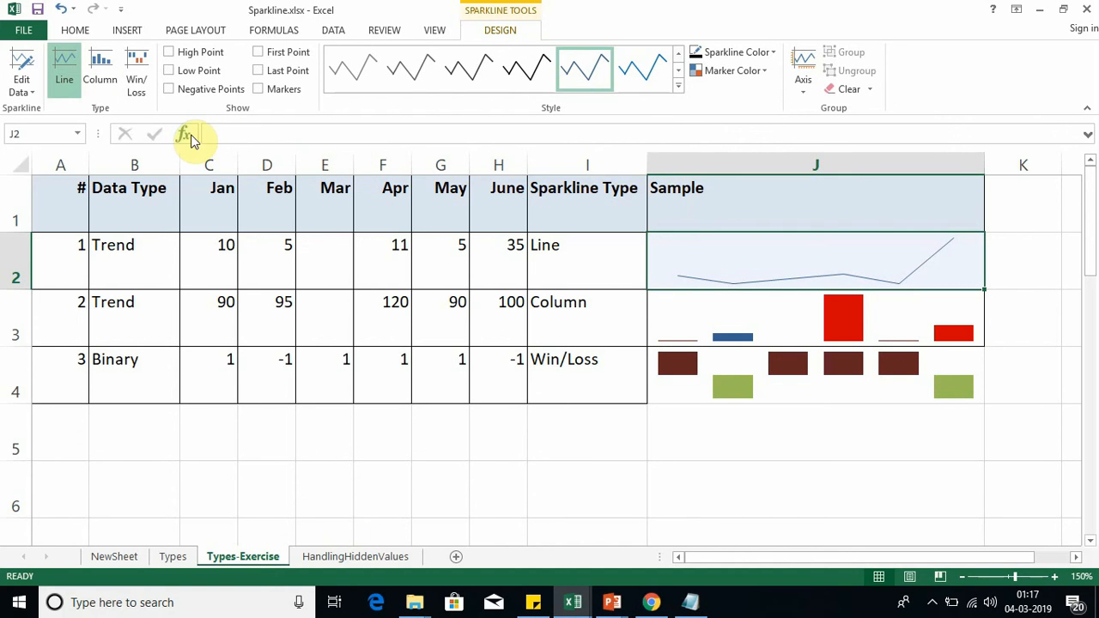
pyautogui.click(171, 54)
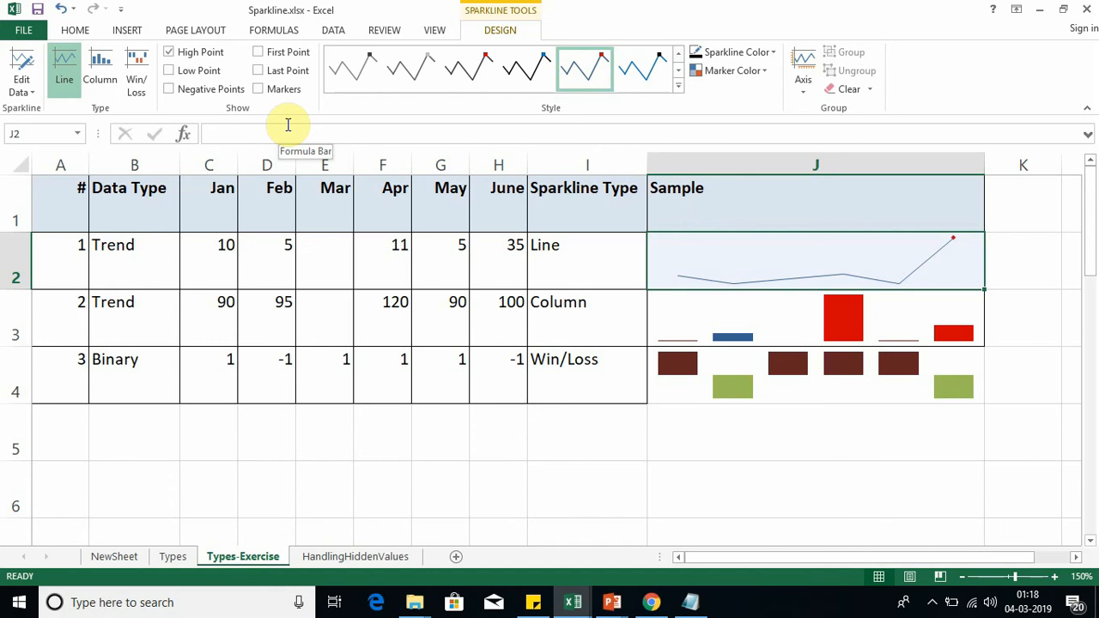
pyautogui.click(763, 76)
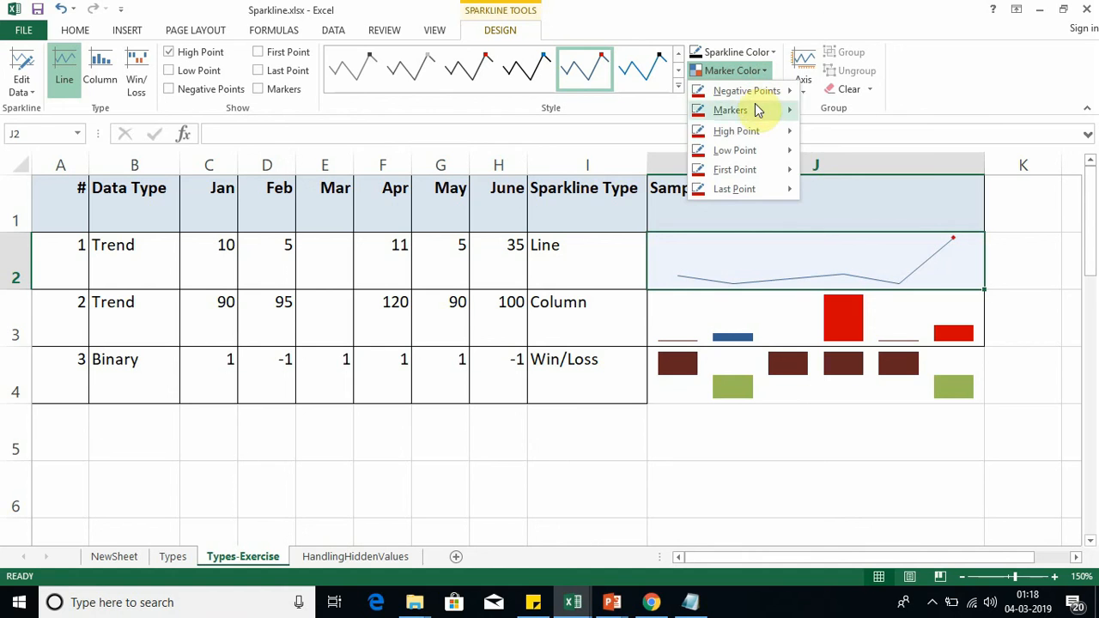
pyautogui.moveTo(759, 133)
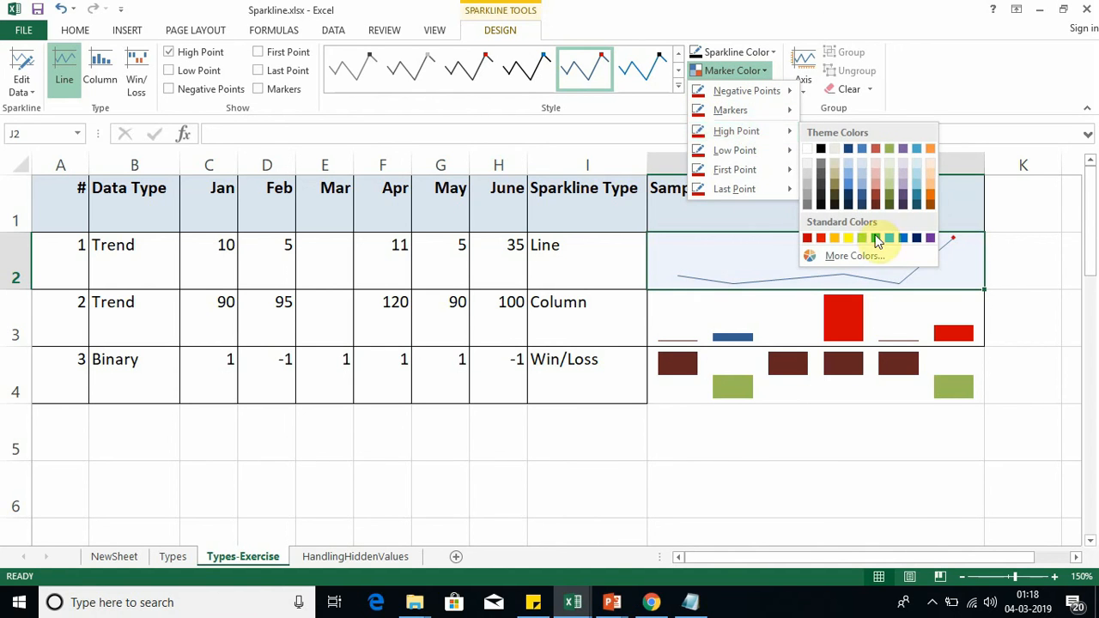
pyautogui.click(972, 273)
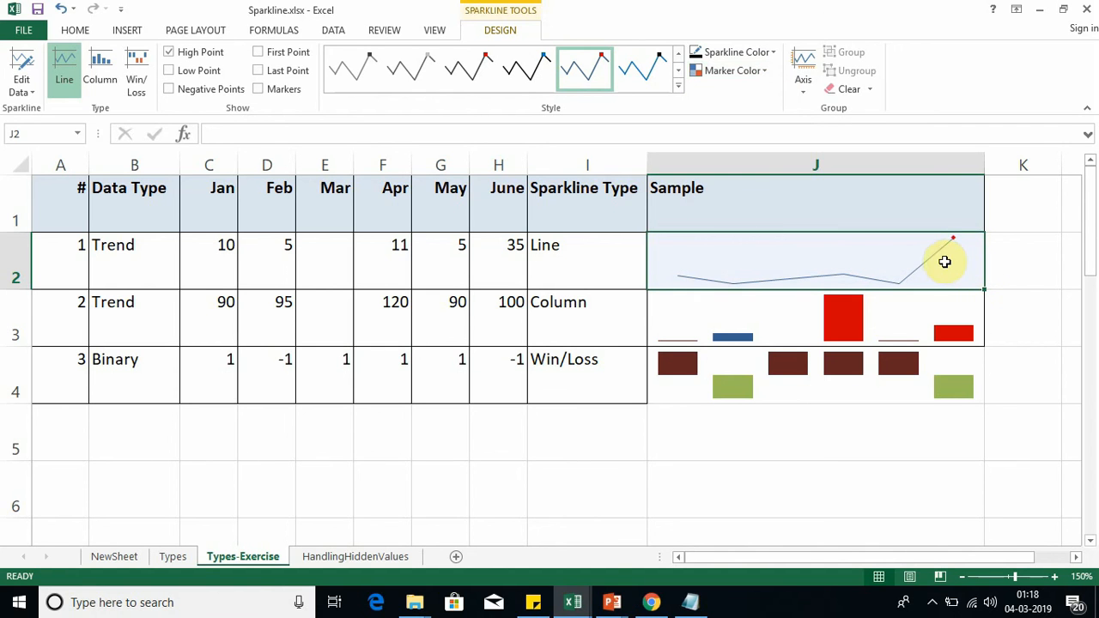
# Step: Set the high point marker colour of the line sparkline in cell J2 to the standard dark red
pyautogui.click(763, 72)
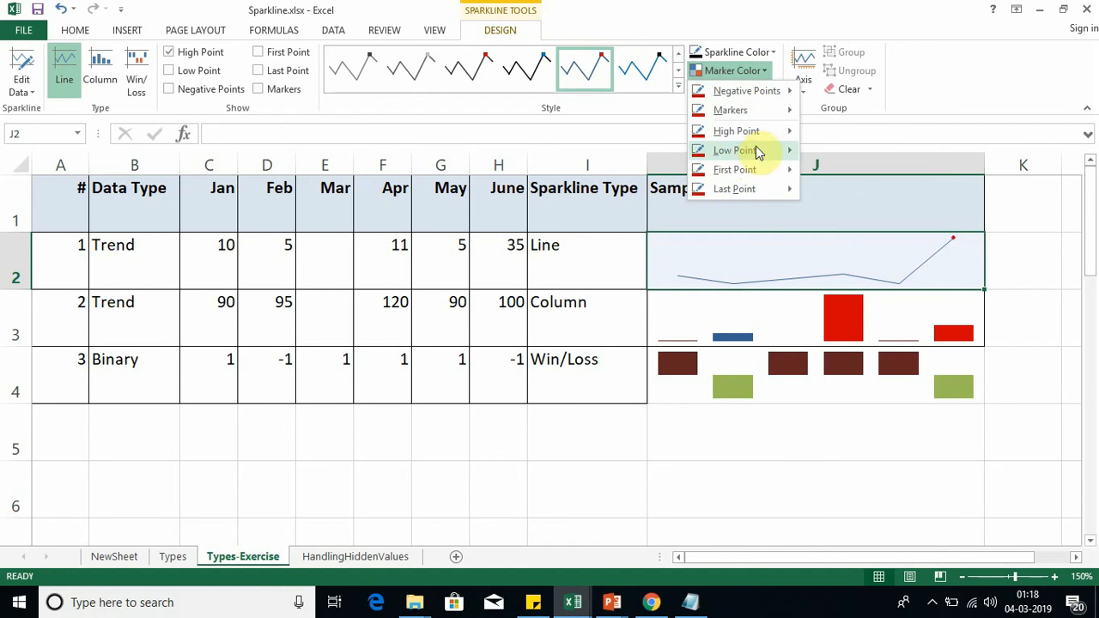
pyautogui.moveTo(761, 134)
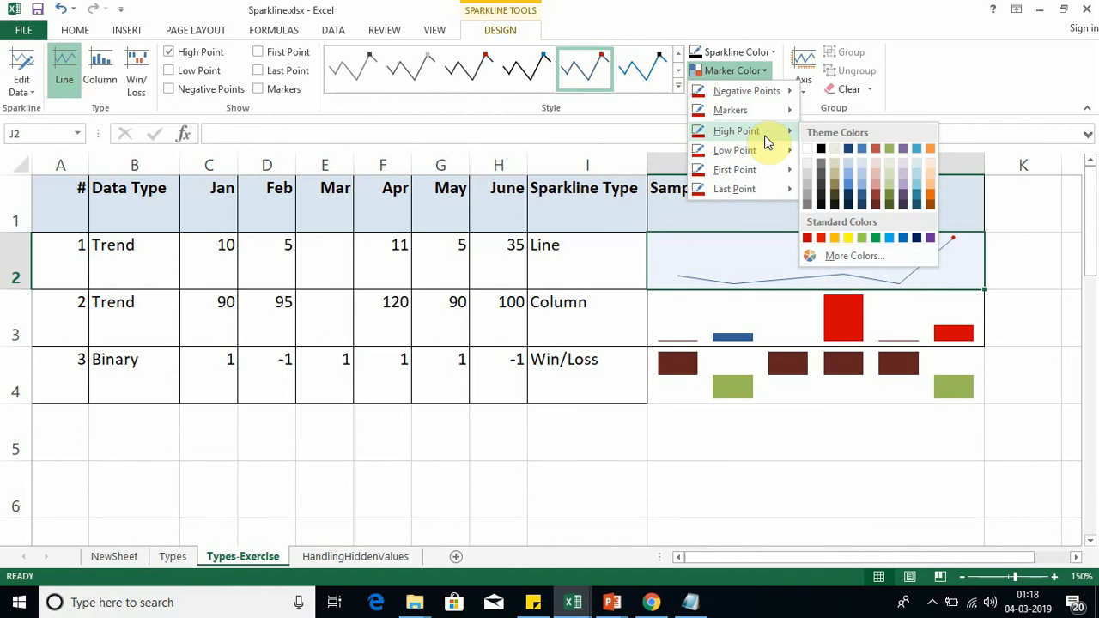
pyautogui.click(807, 238)
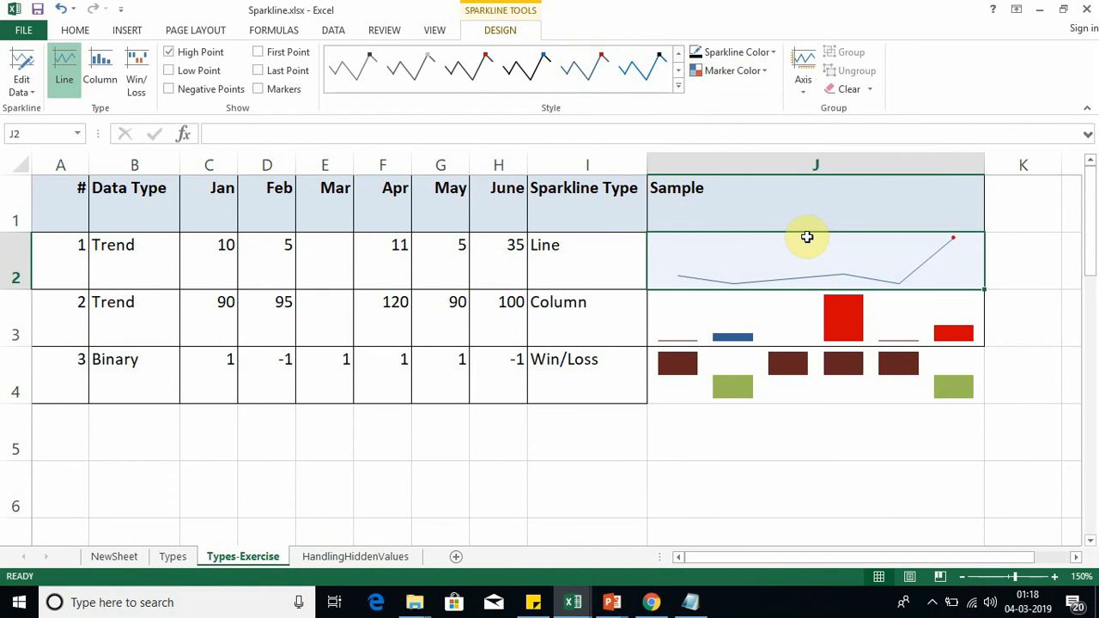
pyautogui.click(783, 315)
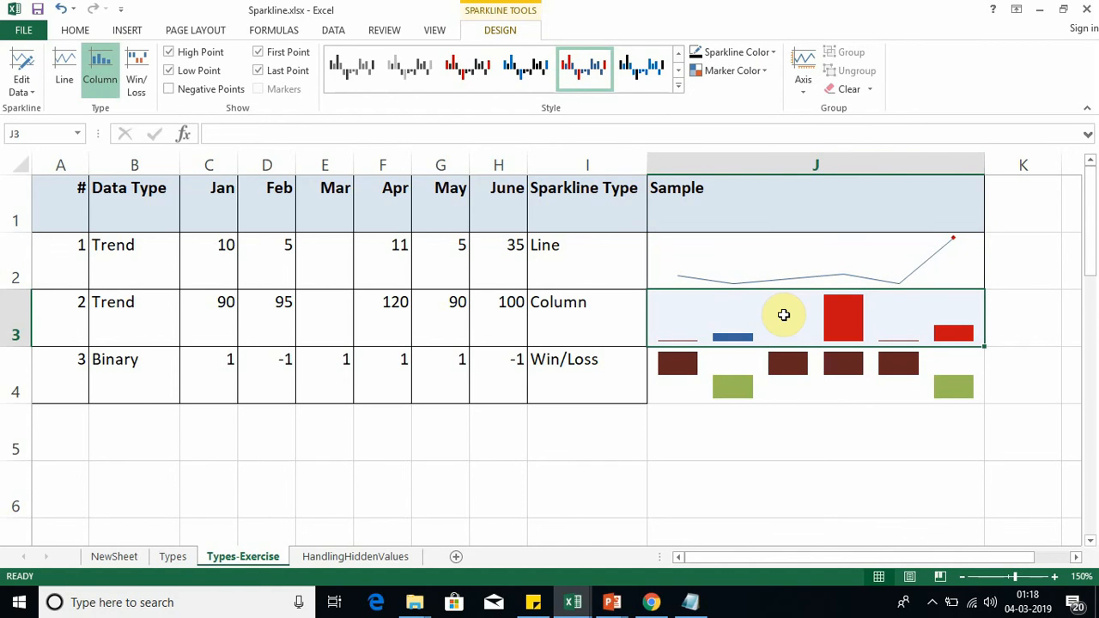